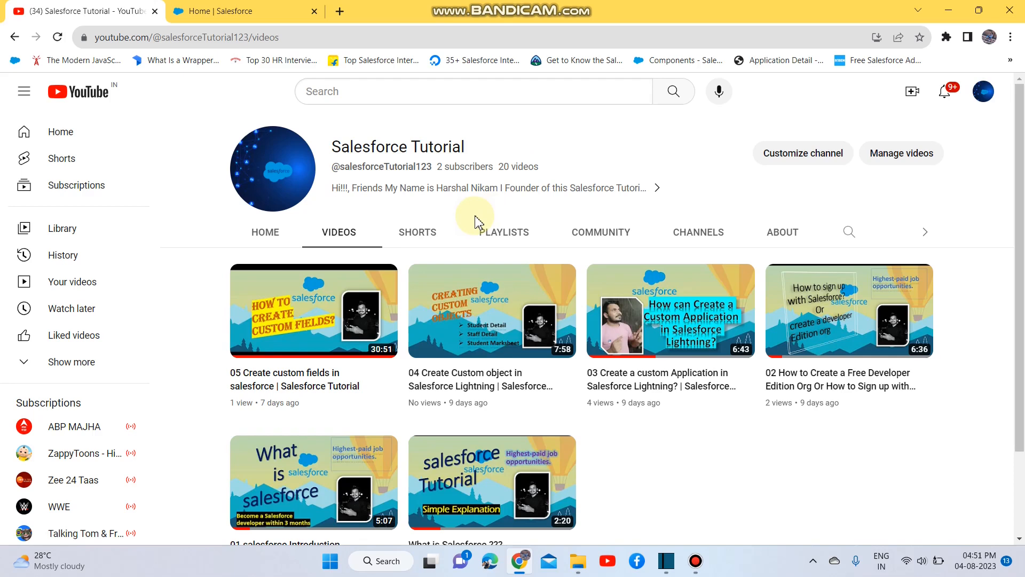
# Switch to the Salesforce browser tab and open the Student Management System app from the full list of apps
pyautogui.hotkey('ctrl', 'Tab')
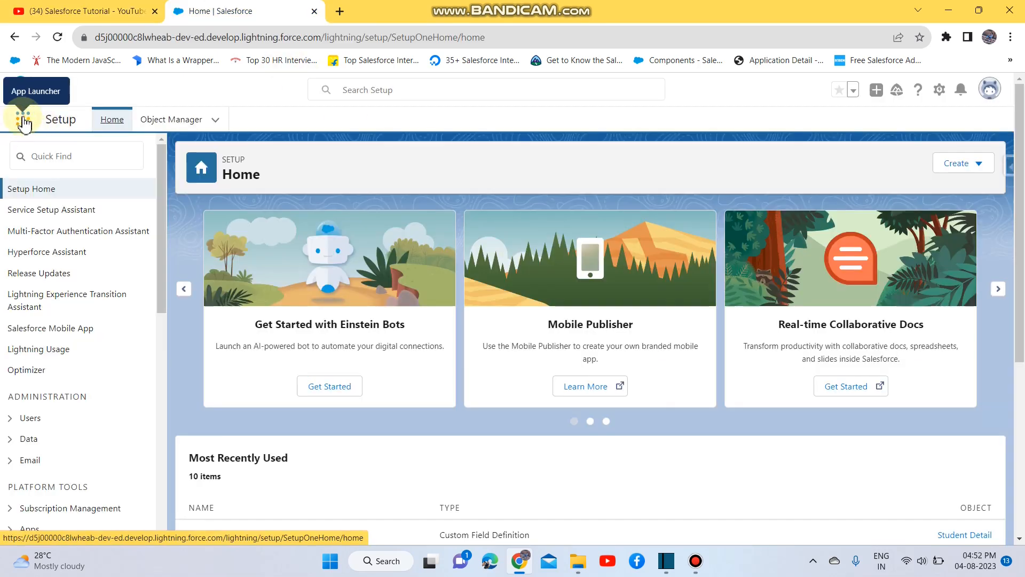
pyautogui.click(23, 119)
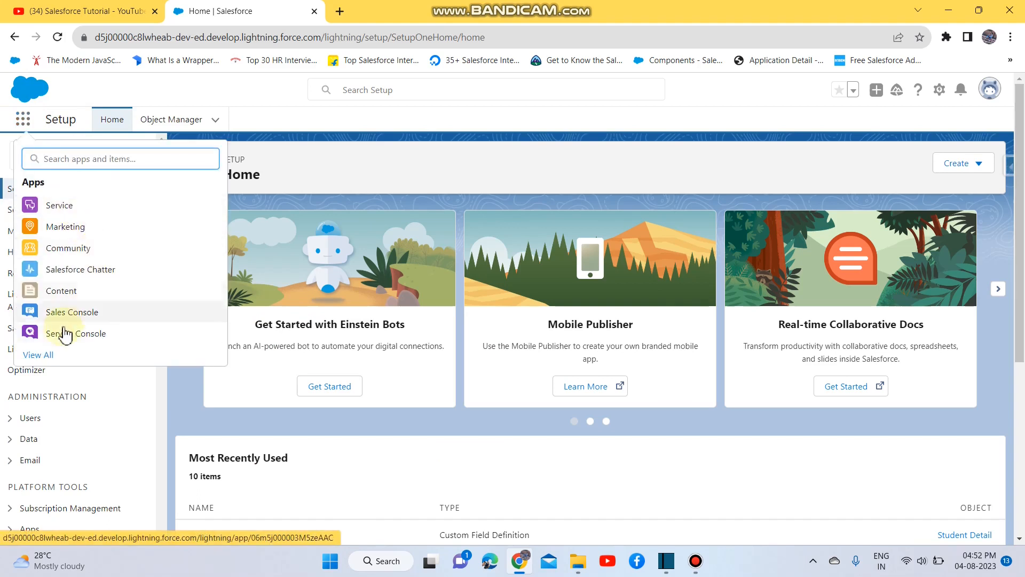
pyautogui.click(38, 355)
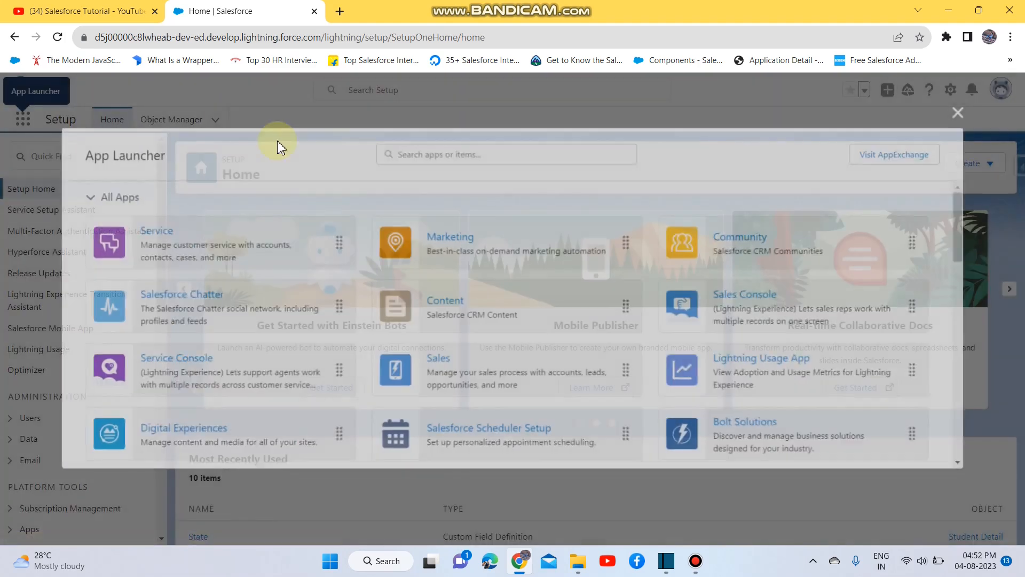
pyautogui.scroll(-5, 240, 305)
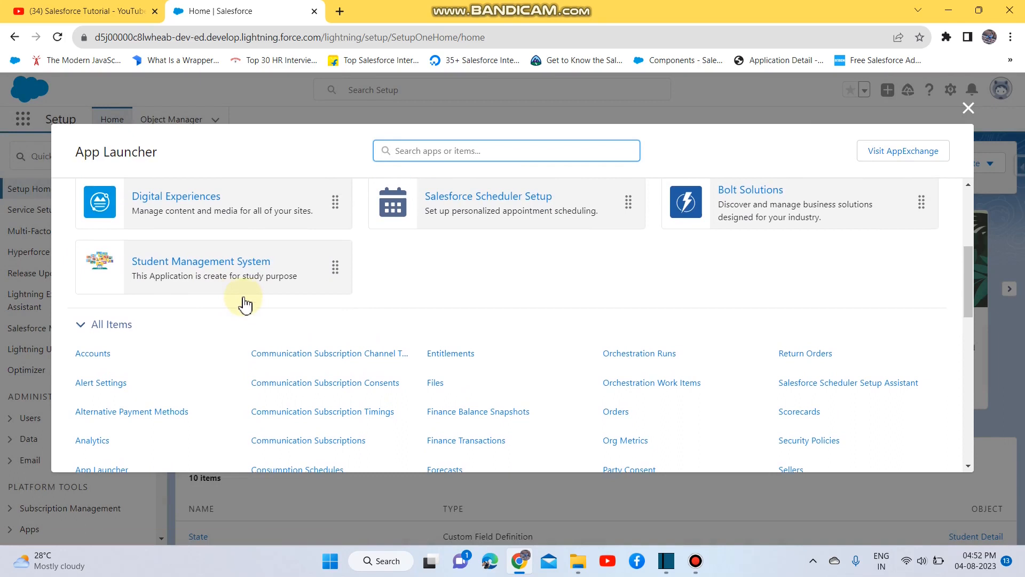
pyautogui.click(168, 267)
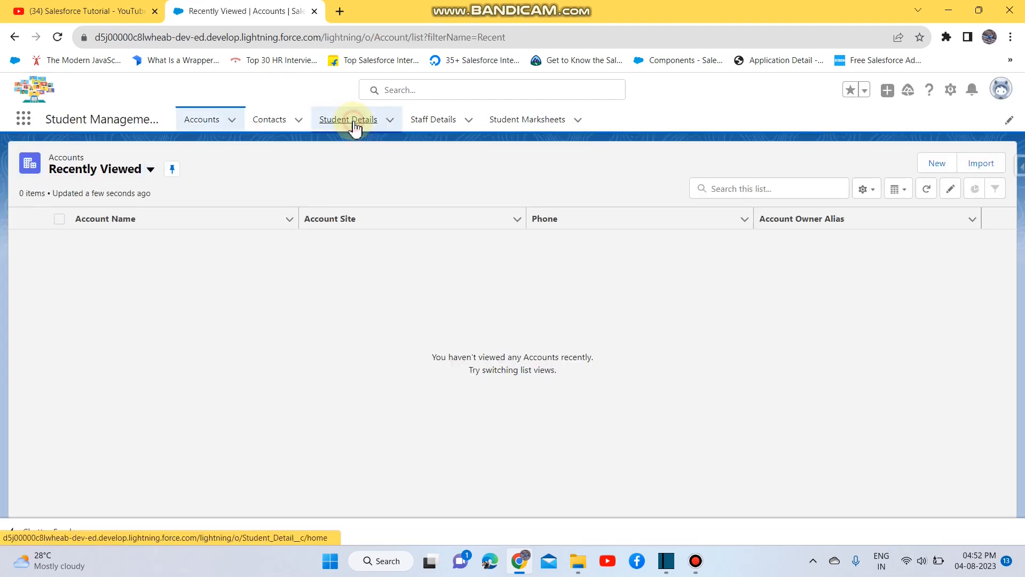
# Examine the fields and their order on a blank new Student Detail record form, and close it without saving
pyautogui.click(354, 127)
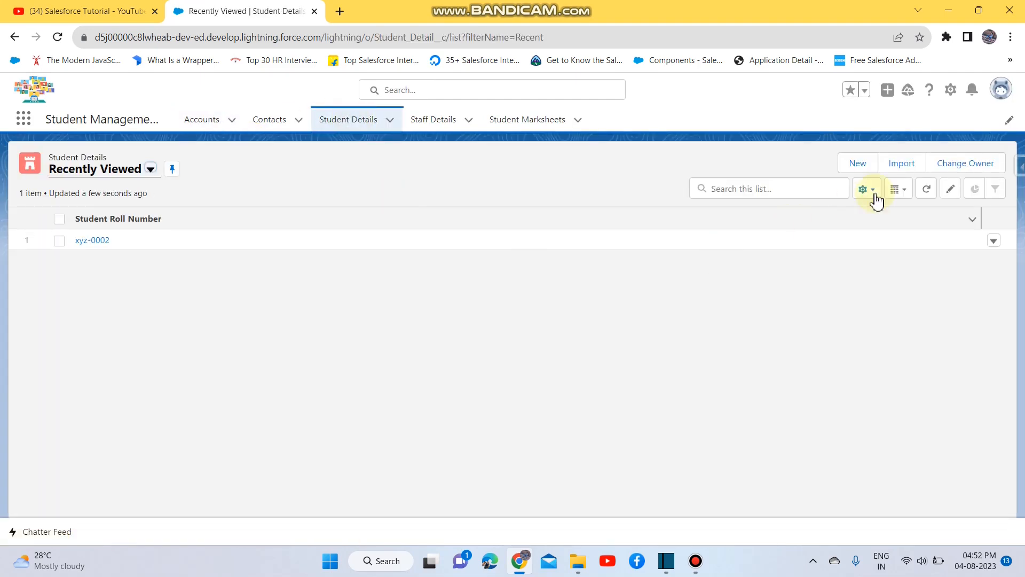
pyautogui.click(865, 167)
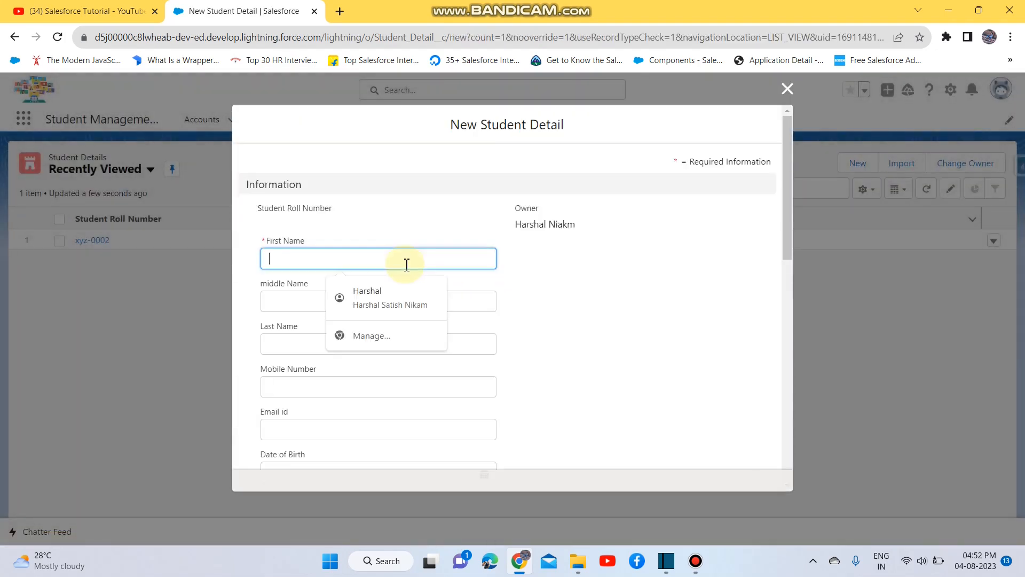
pyautogui.scroll(-1, 402, 266)
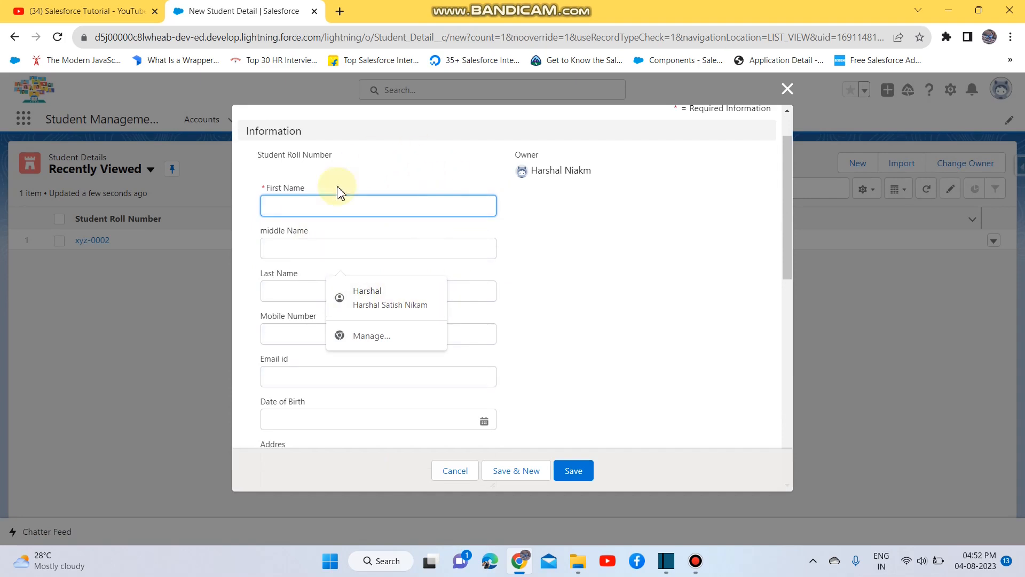
pyautogui.click(526, 342)
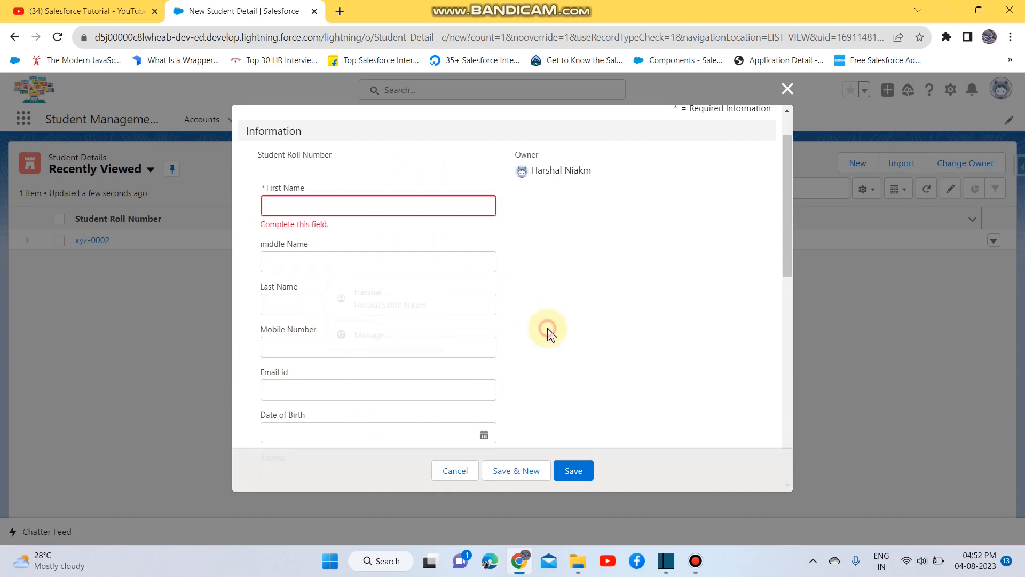
pyautogui.scroll(-2, 484, 411)
pyautogui.scroll(2, 322, 304)
pyautogui.scroll(-3, 320, 297)
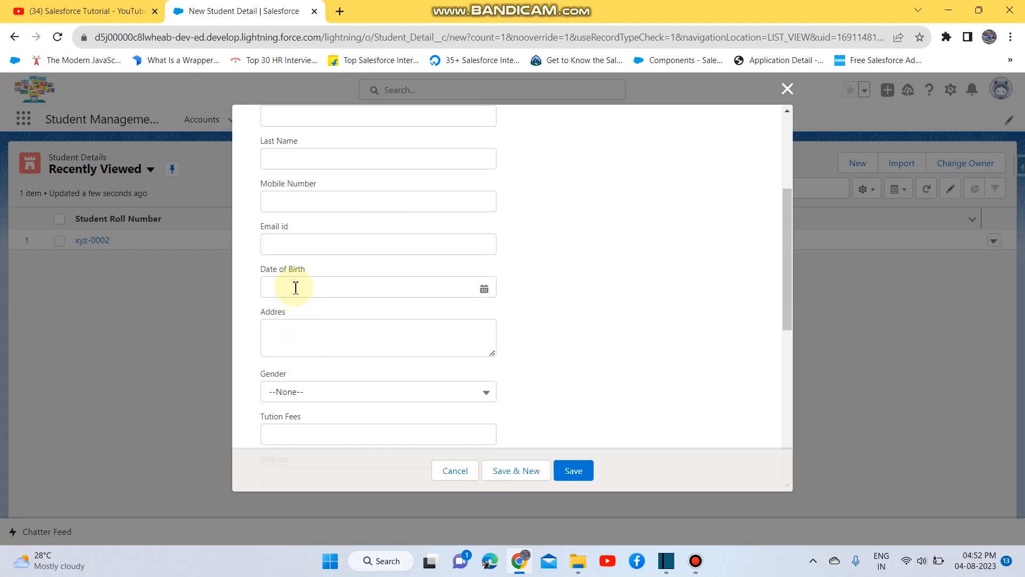
pyautogui.scroll(-3, 300, 361)
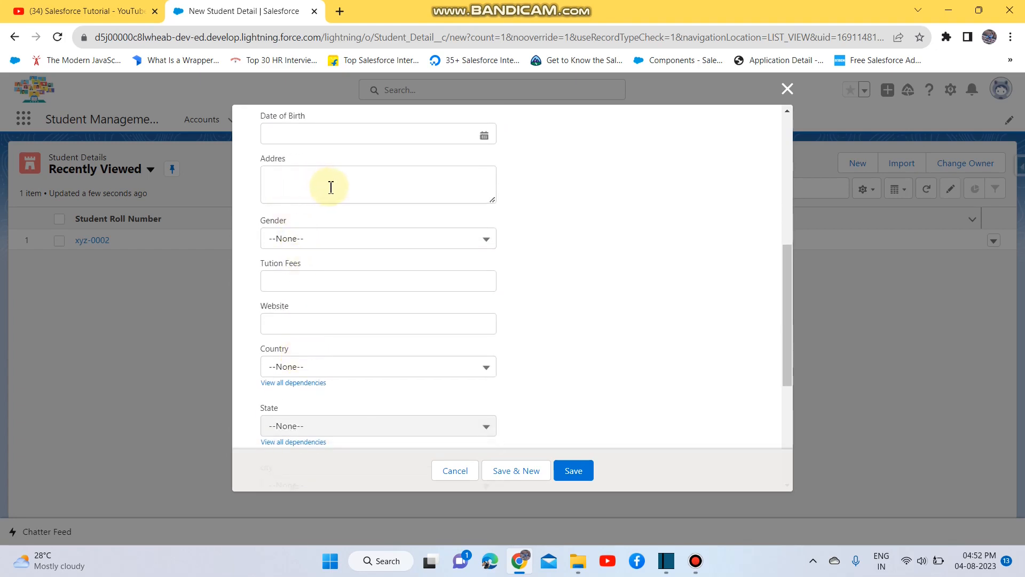
pyautogui.scroll(-5, 339, 347)
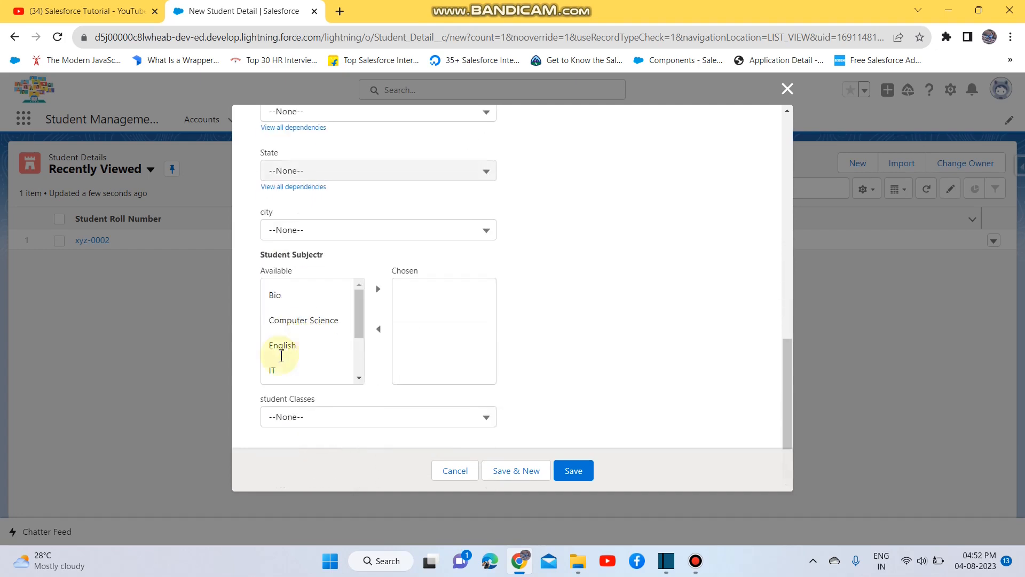
pyautogui.scroll(2, 338, 367)
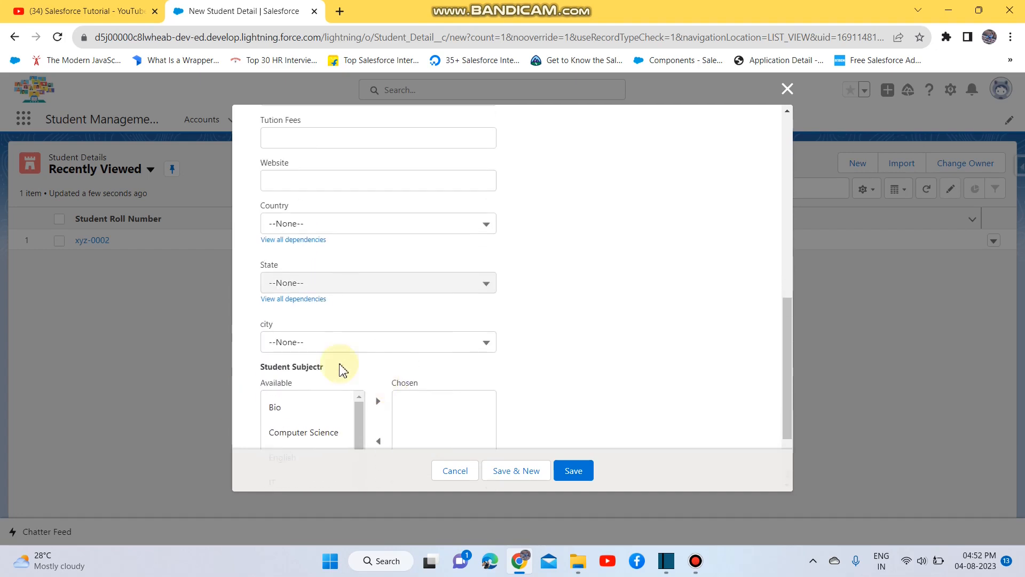
pyautogui.scroll(2, 299, 276)
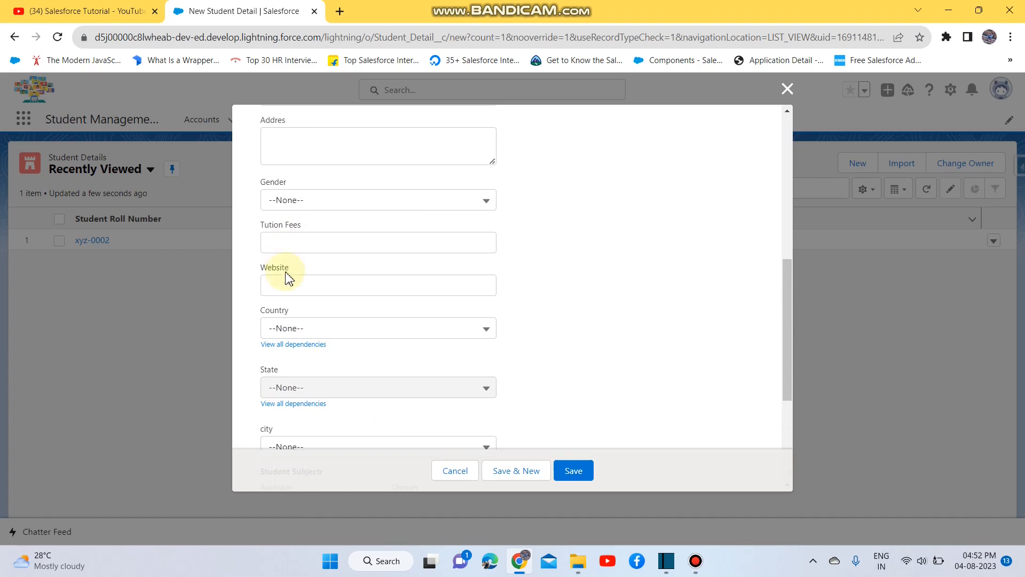
pyautogui.scroll(-4, 297, 287)
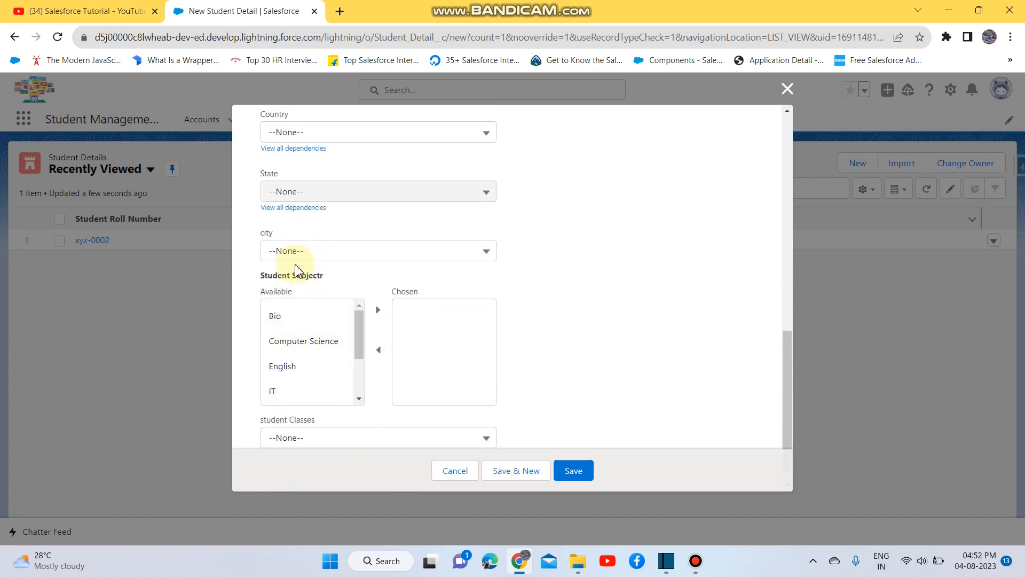
pyautogui.scroll(7, 429, 235)
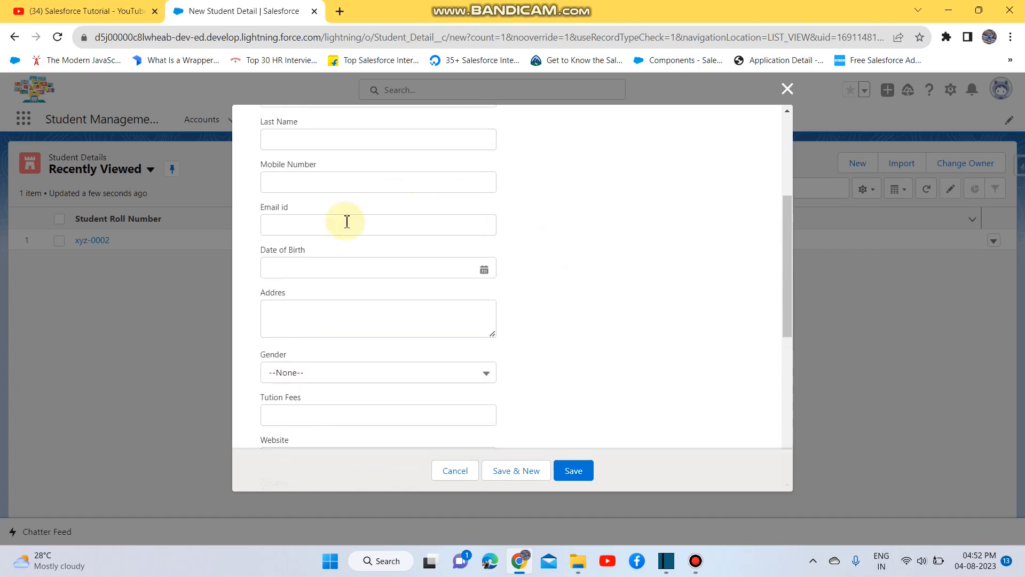
pyautogui.scroll(2, 445, 292)
pyautogui.scroll(2, 434, 183)
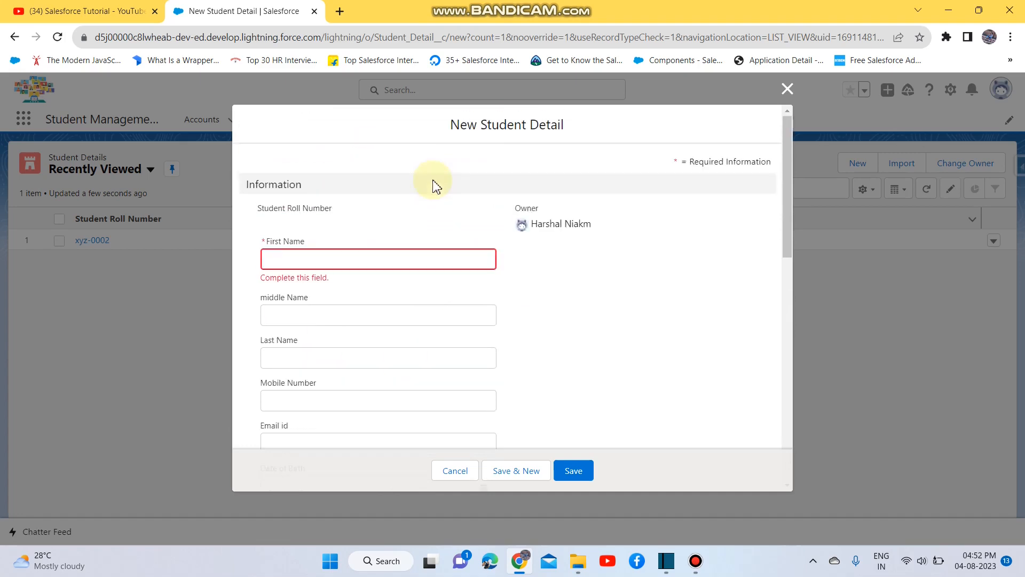
pyautogui.scroll(-4, 395, 299)
pyautogui.scroll(-2, 331, 347)
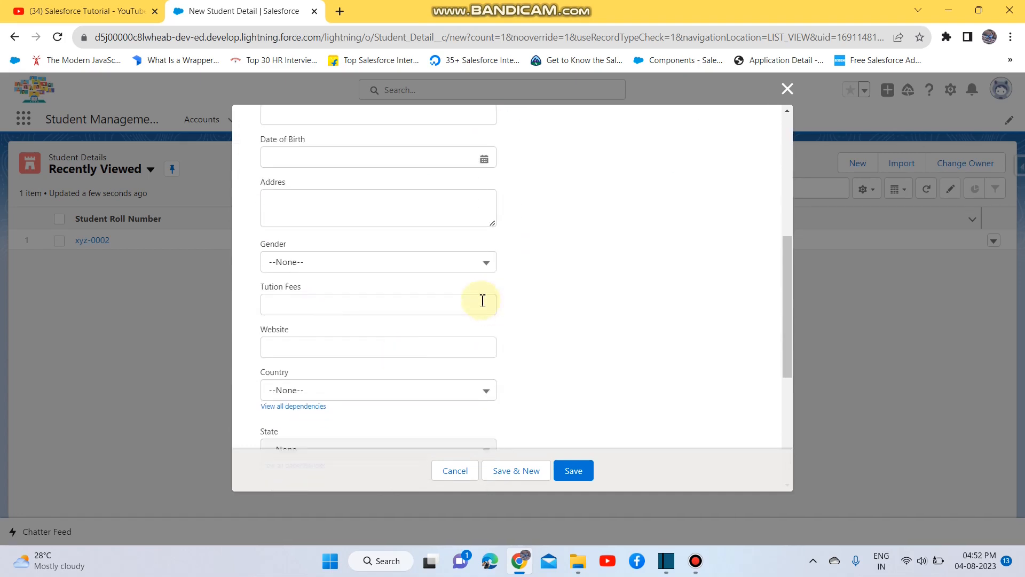
pyautogui.scroll(4, 481, 300)
pyautogui.scroll(2, 587, 216)
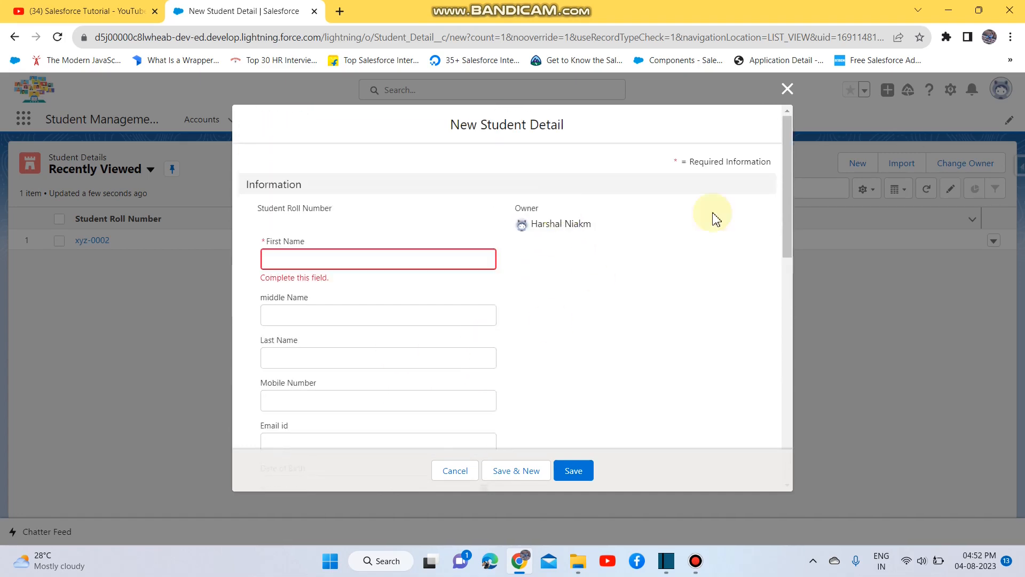
pyautogui.click(787, 90)
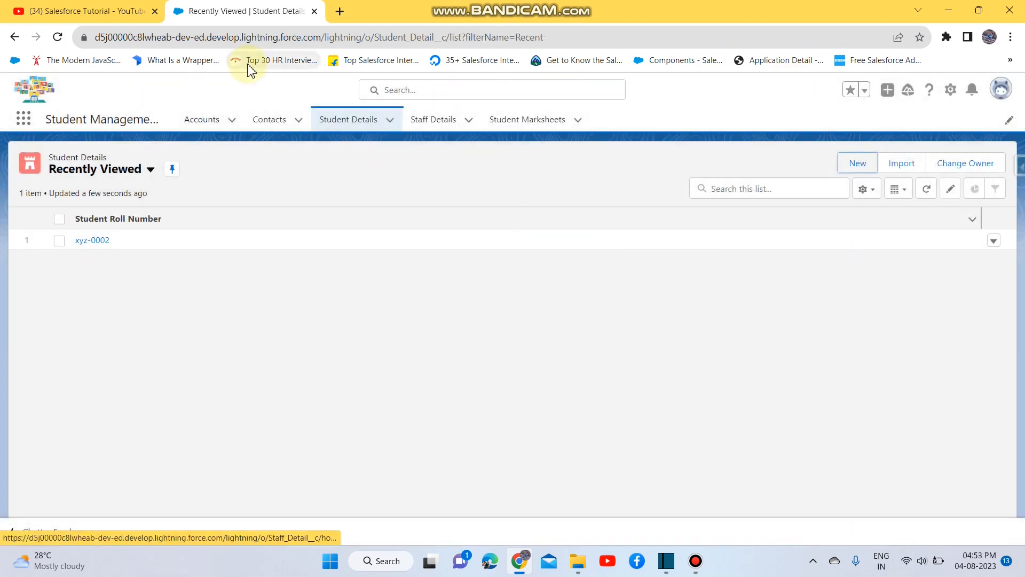
# In Setup's Object Manager, search for "stude" and open the Student Detail object
pyautogui.click(951, 91)
pyautogui.click(890, 132)
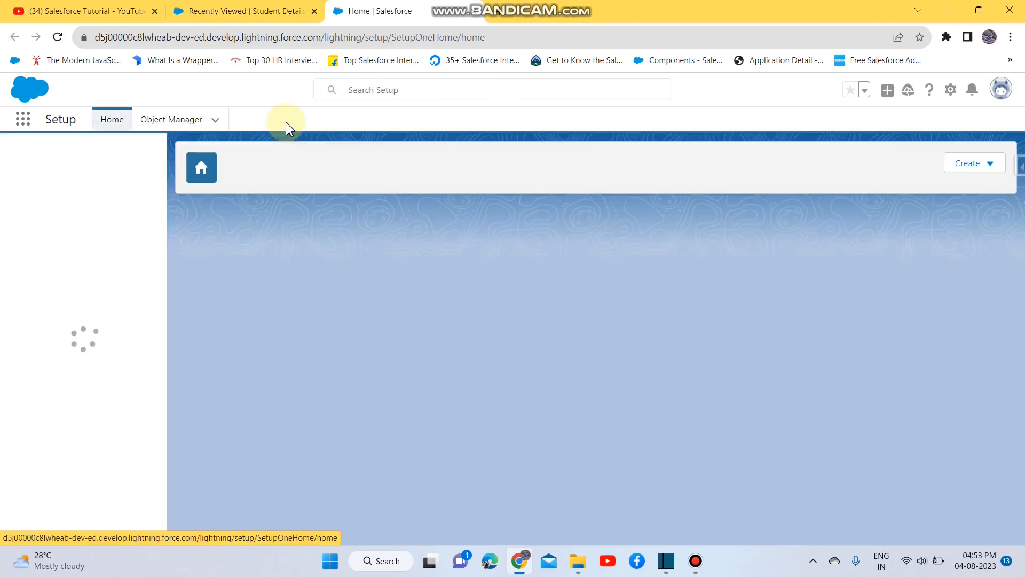
pyautogui.click(183, 124)
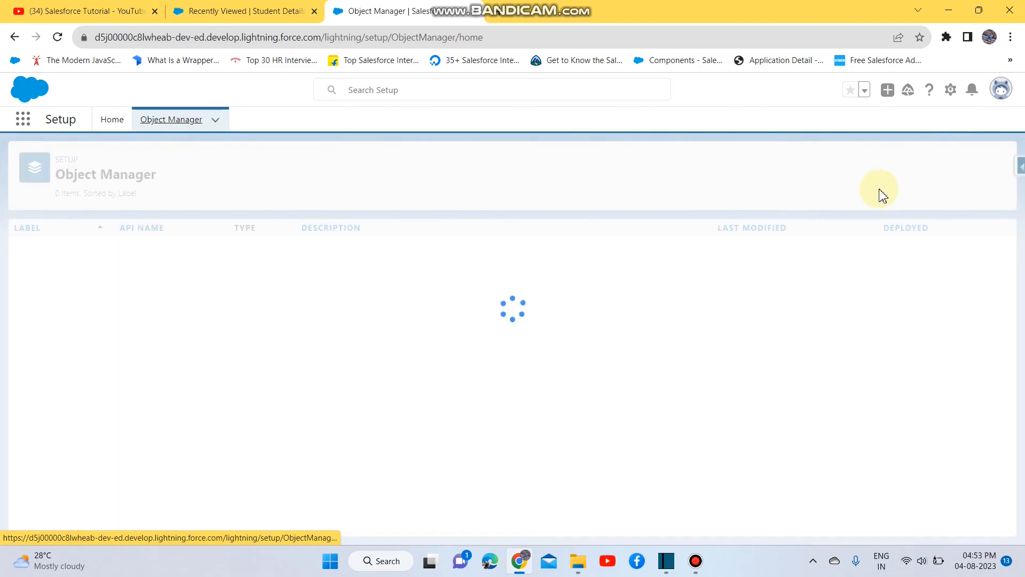
pyautogui.click(806, 164)
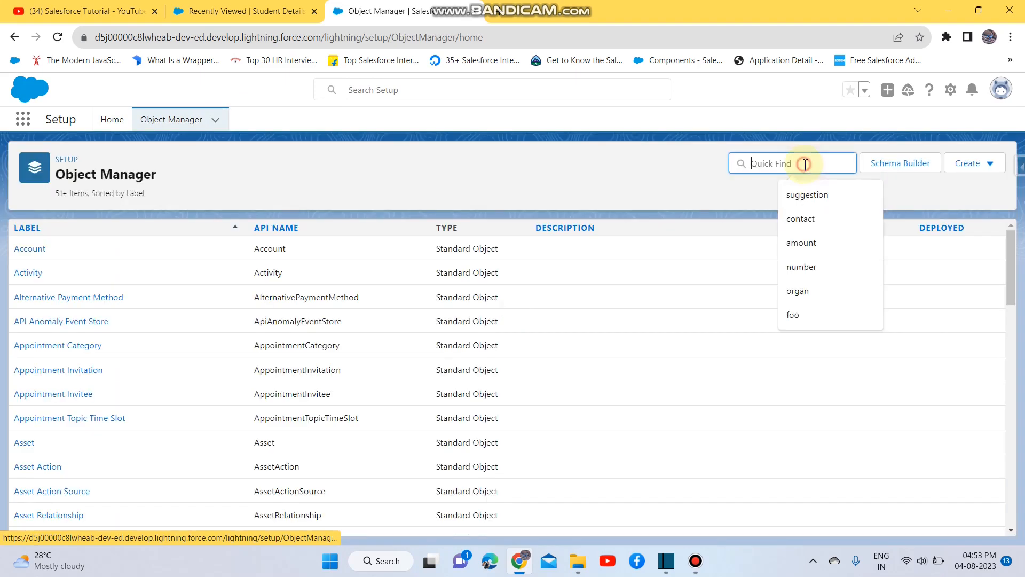
pyautogui.write('studet')
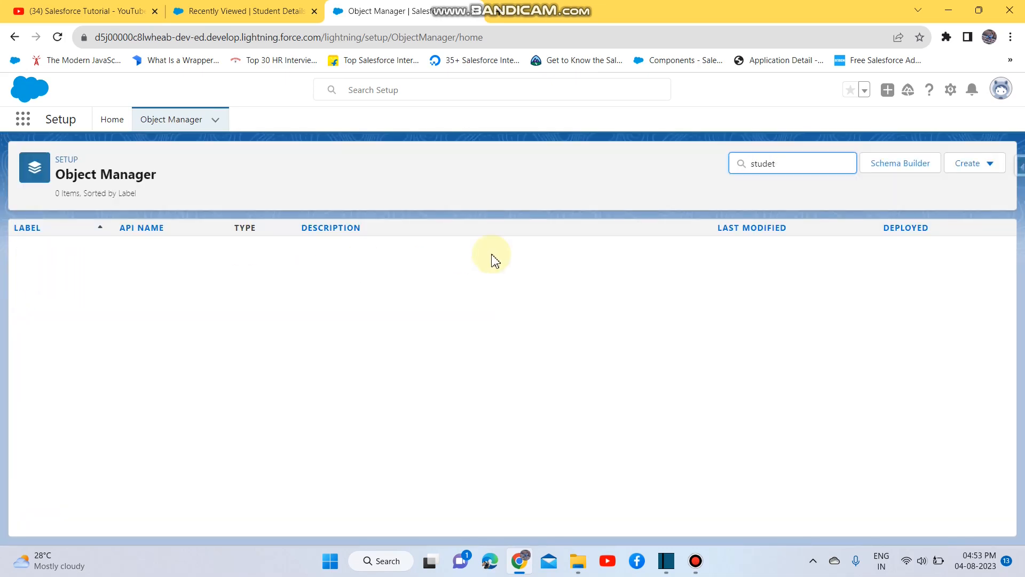
pyautogui.press('BackSpace')
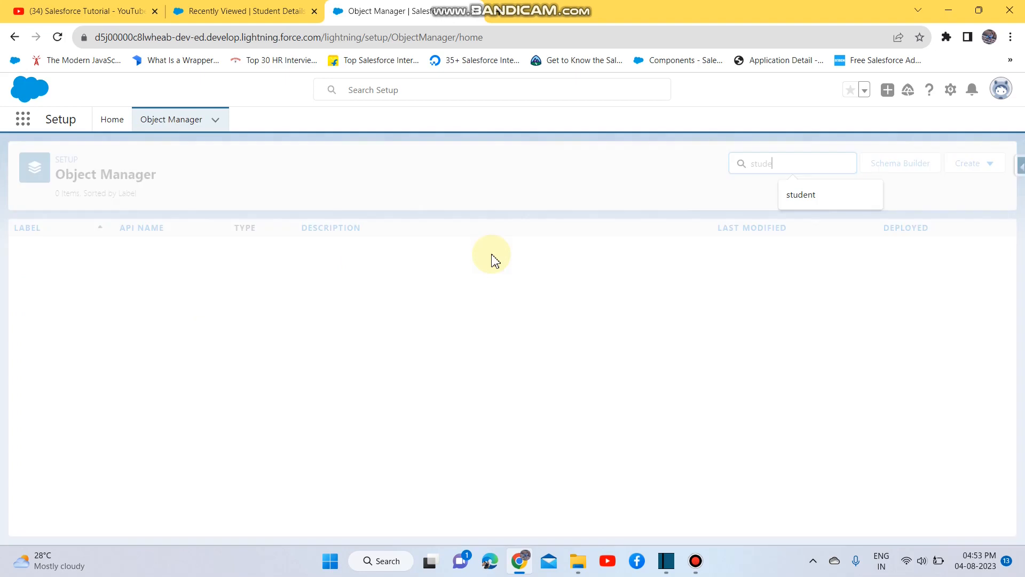
pyautogui.click(65, 259)
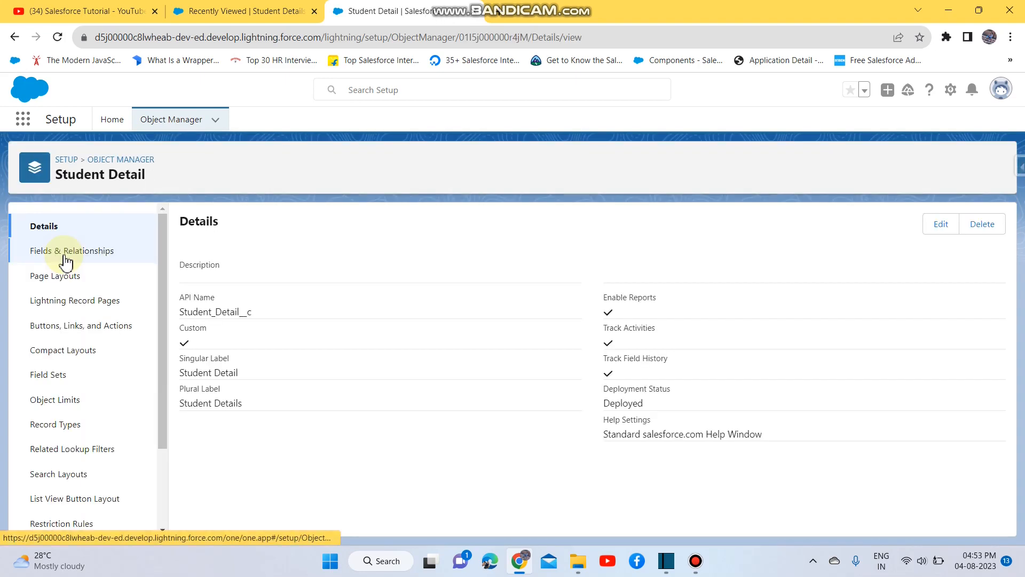
# Open the Student Detail Layout page layout of the Student Detail object for editing
pyautogui.click(64, 256)
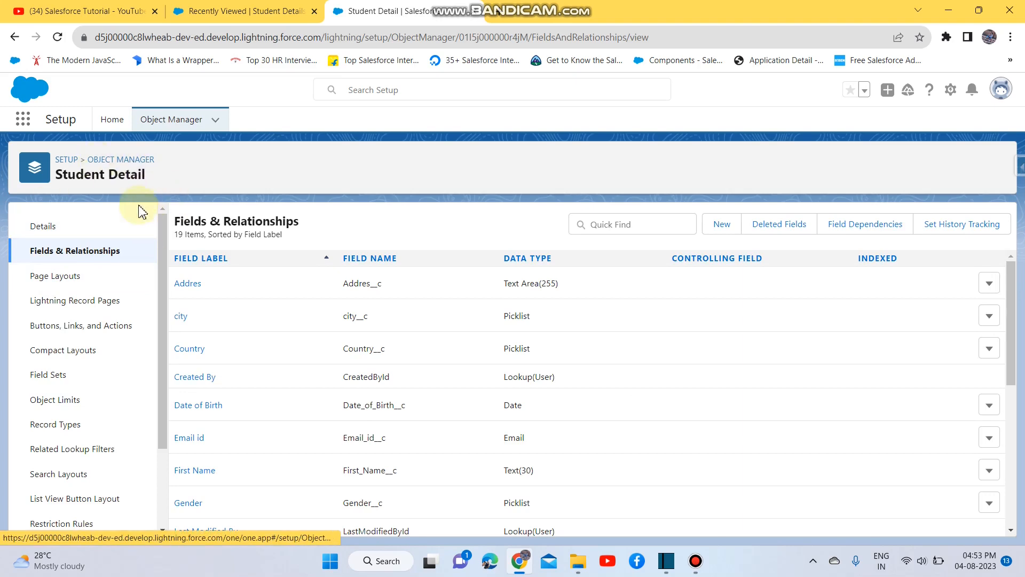
pyautogui.click(60, 273)
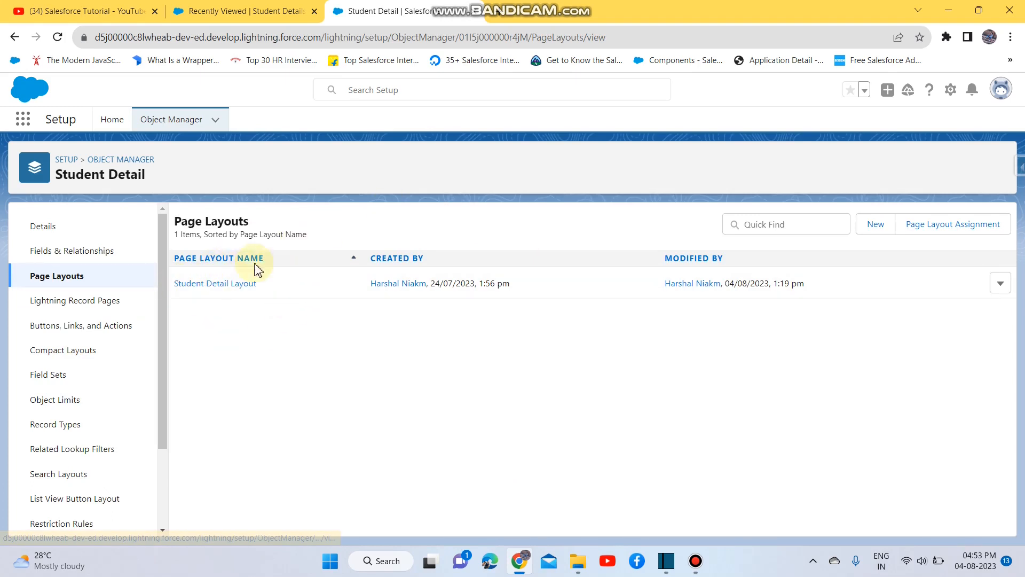
pyautogui.click(230, 285)
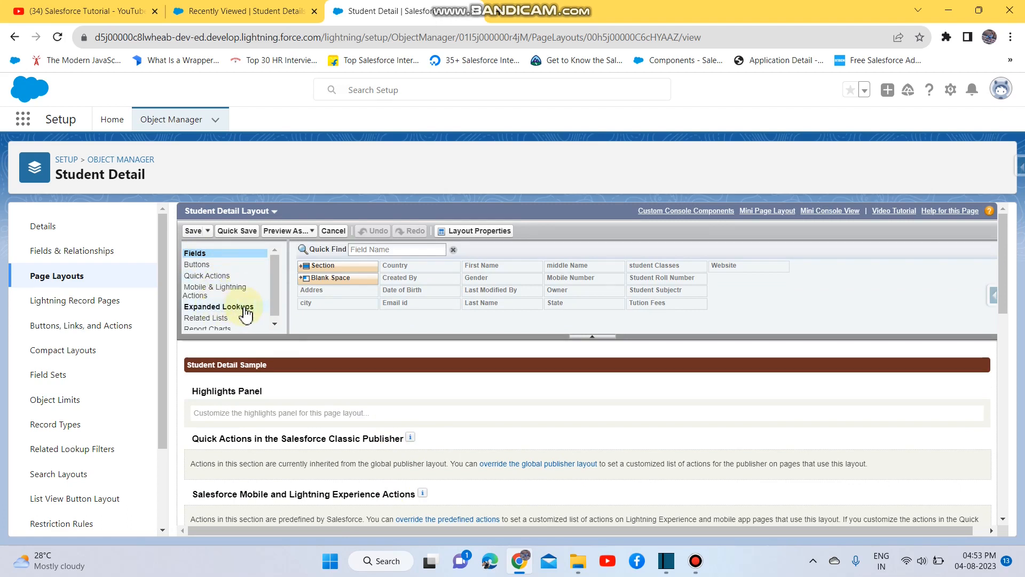
# Examine the page layout's sections and the order of the fields in the Information section
pyautogui.scroll(-1, 244, 309)
pyautogui.scroll(-1, 363, 347)
pyautogui.scroll(1, 298, 316)
pyautogui.scroll(-2, 400, 362)
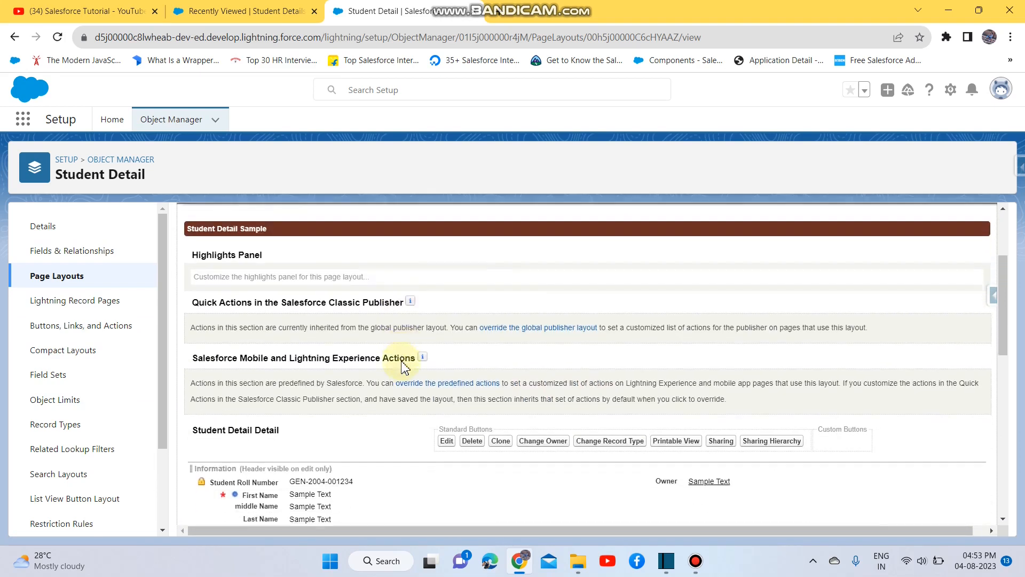
pyautogui.scroll(-5, 405, 367)
pyautogui.scroll(2, 246, 408)
pyautogui.scroll(2, 253, 409)
pyautogui.scroll(-2, 275, 427)
pyautogui.scroll(-2, 354, 314)
pyautogui.scroll(2, 320, 417)
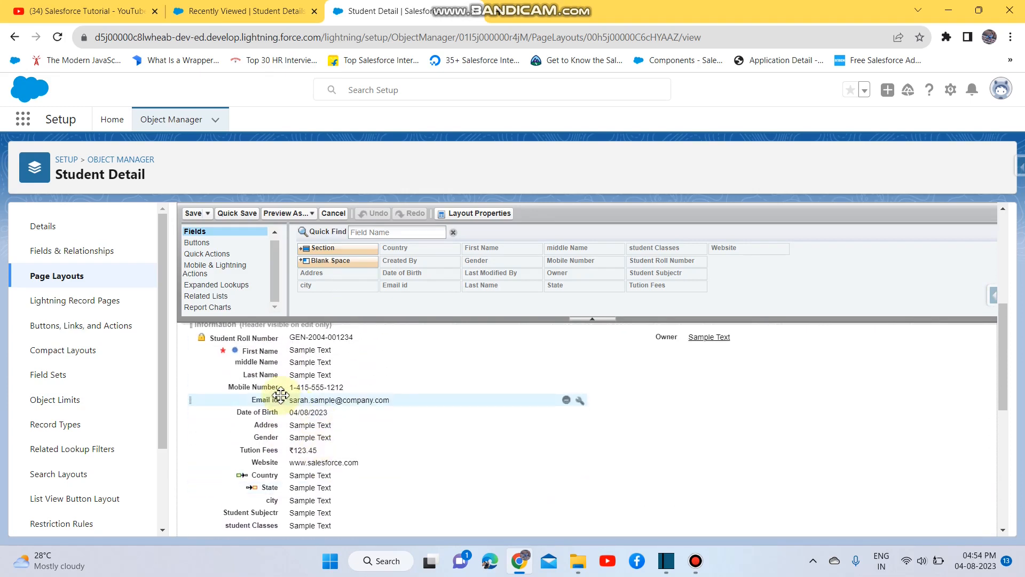
pyautogui.scroll(1, 280, 395)
pyautogui.scroll(-2, 270, 384)
pyautogui.scroll(1, 240, 395)
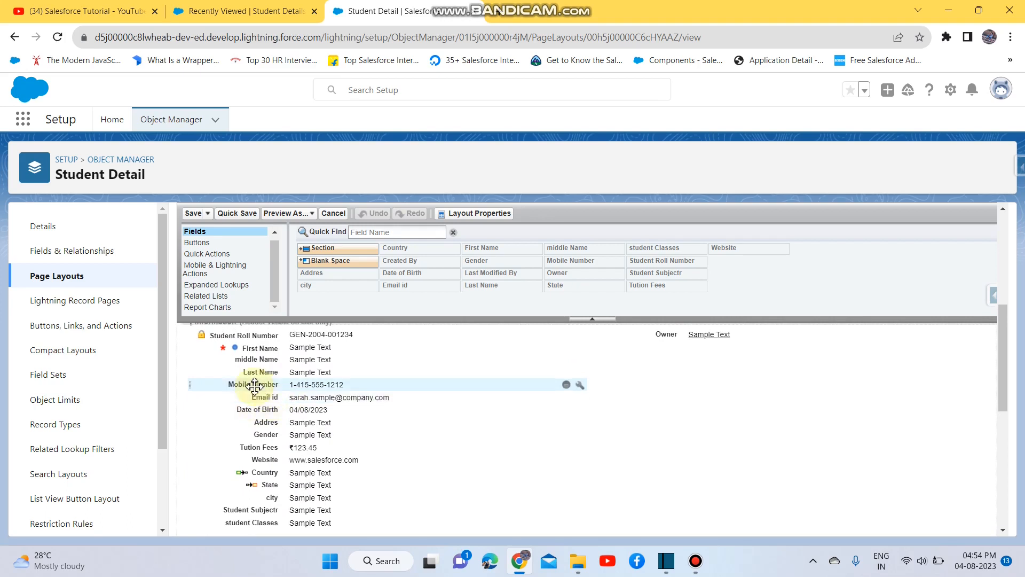
# In the Information section, move Mobile Number directly below Gender and Addres to the end, below student Classes
pyautogui.moveTo(262, 384); pyautogui.dragTo(292, 441)
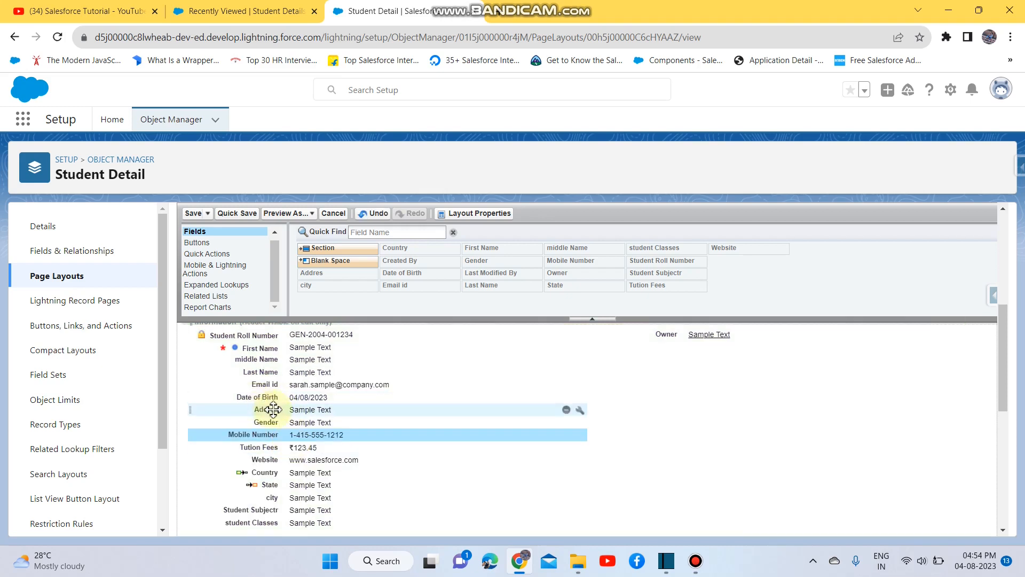
pyautogui.moveTo(276, 409); pyautogui.dragTo(321, 432)
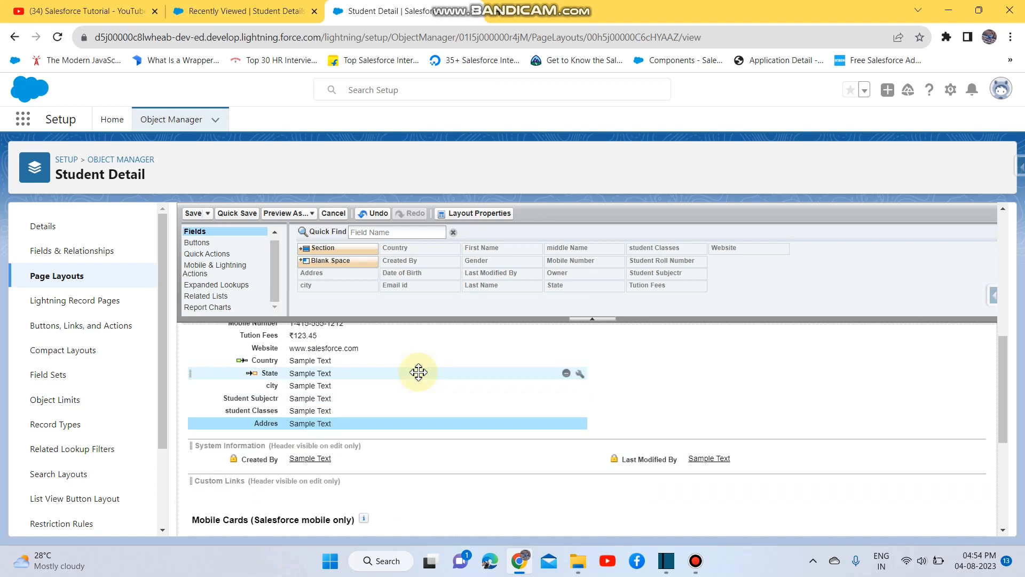
pyautogui.scroll(3, 342, 406)
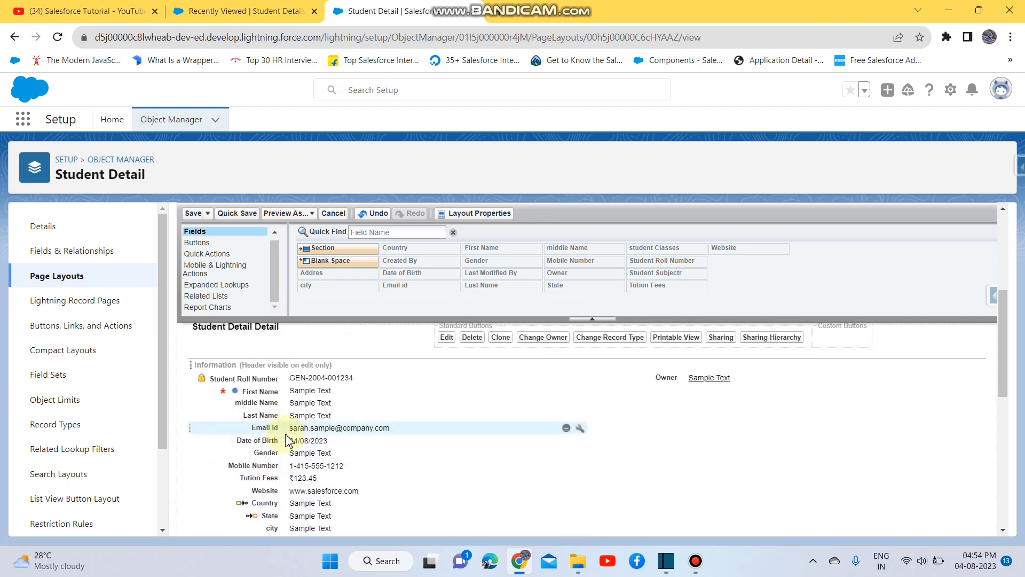
# Move the Mobile Number field above Gender, directly below Date of Birth, in the Information section
pyautogui.scroll(-1, 299, 453)
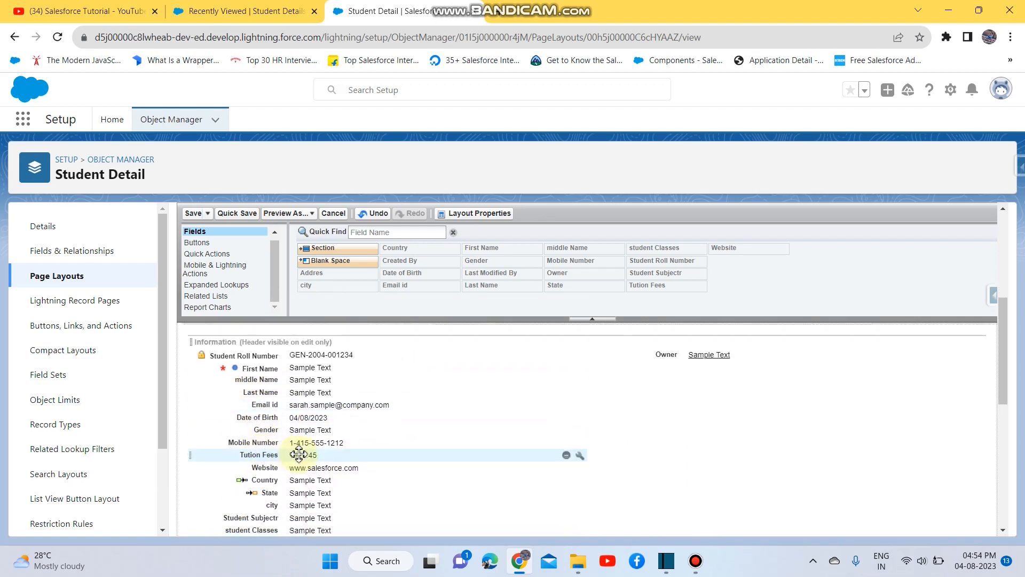
pyautogui.scroll(-2, 299, 454)
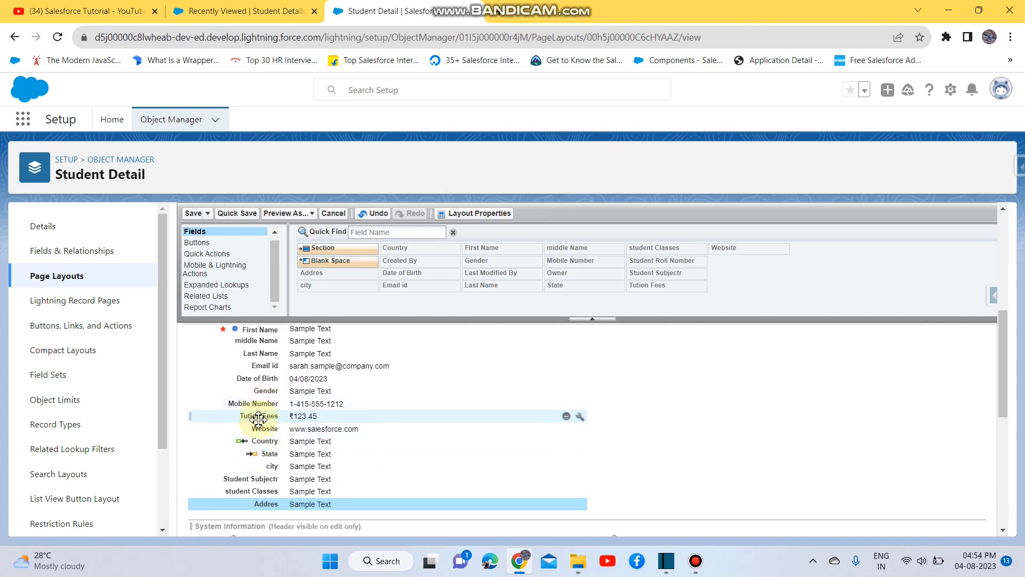
pyautogui.moveTo(278, 404); pyautogui.dragTo(303, 383)
pyautogui.scroll(5, 336, 389)
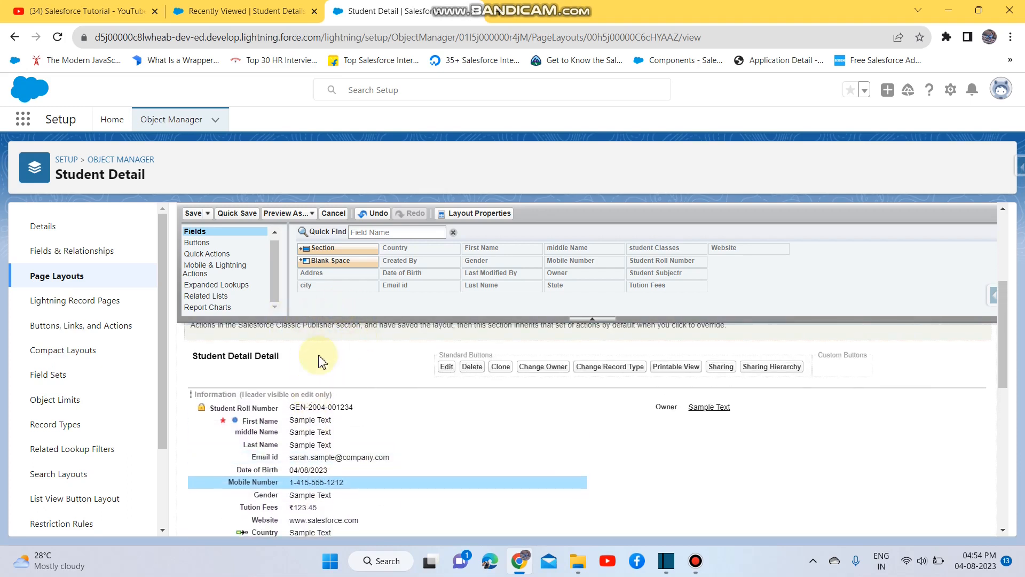
# Add a two-column section named Student Address between Information and System Information, with Top-Down tab-key order
pyautogui.scroll(-3, 350, 372)
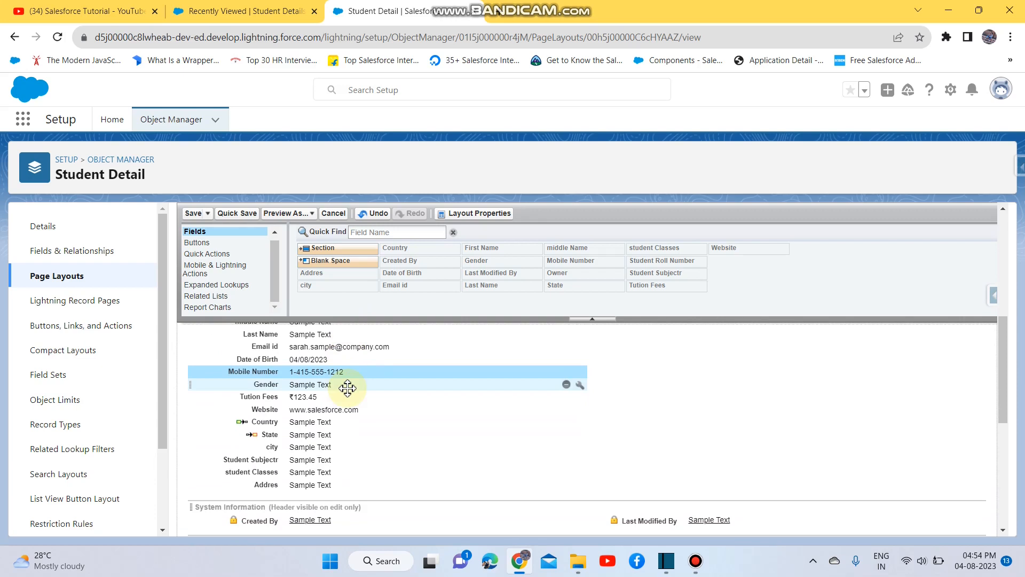
pyautogui.scroll(-2, 348, 386)
pyautogui.scroll(3, 374, 341)
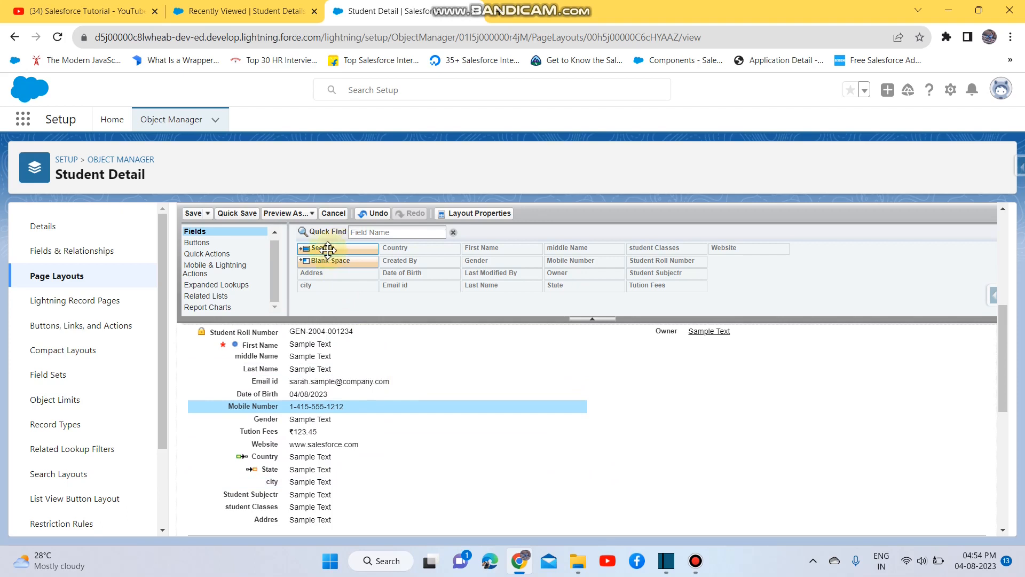
pyautogui.moveTo(321, 246); pyautogui.dragTo(354, 475)
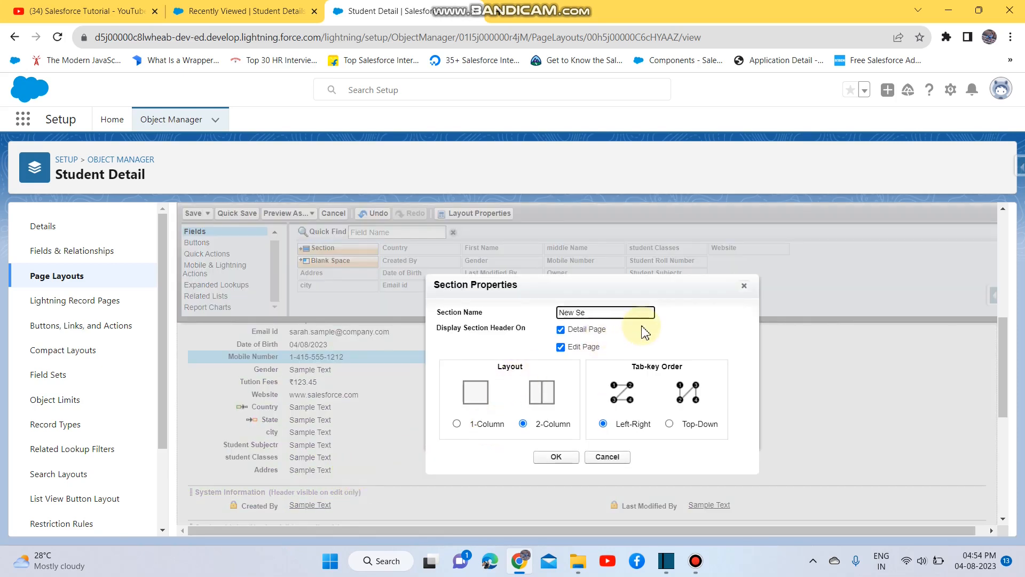
pyautogui.write('Student')
pyautogui.click(701, 320)
pyautogui.moveTo(701, 321); pyautogui.dragTo(490, 425)
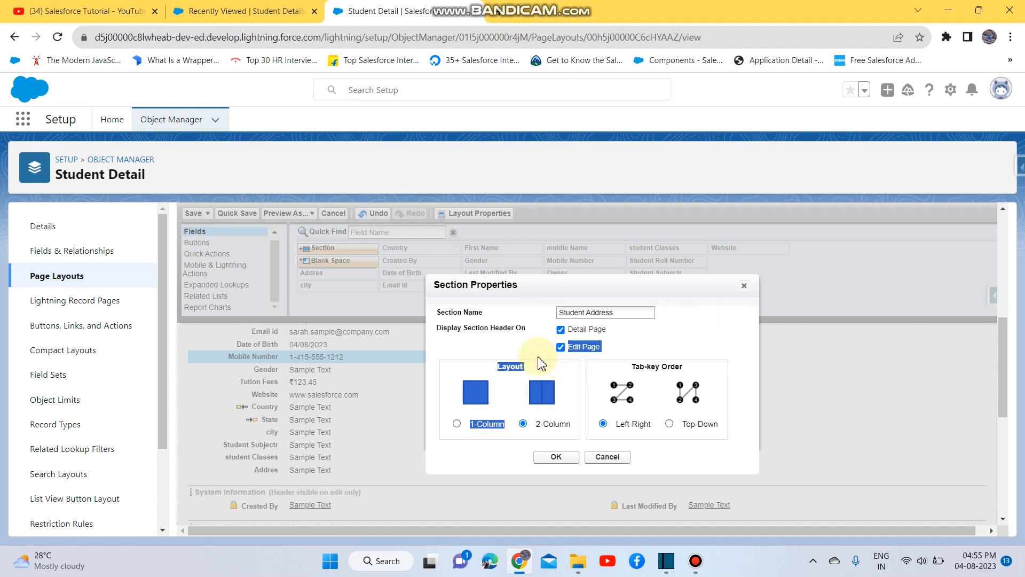
pyautogui.click(444, 380)
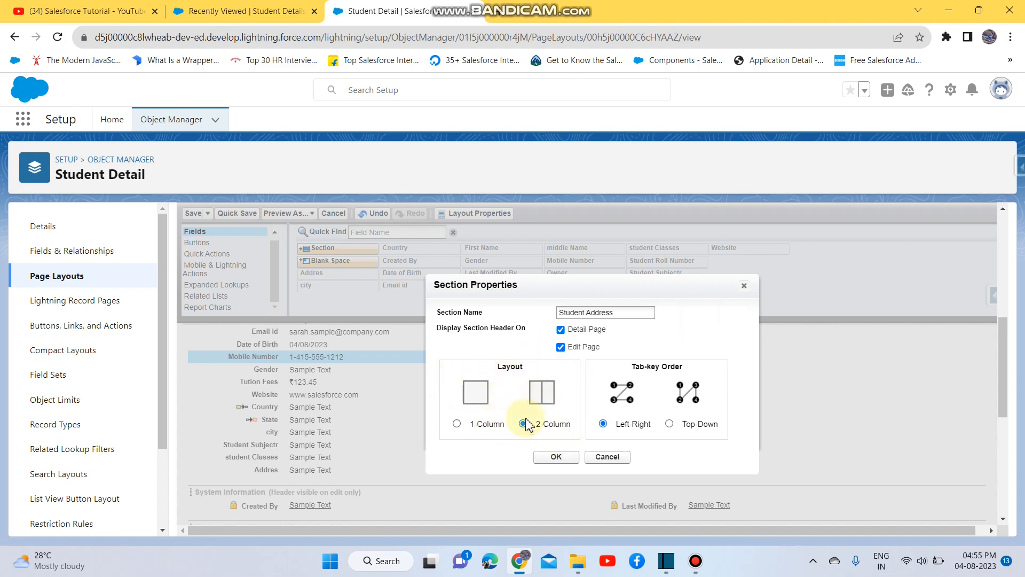
pyautogui.scroll(-1, 591, 403)
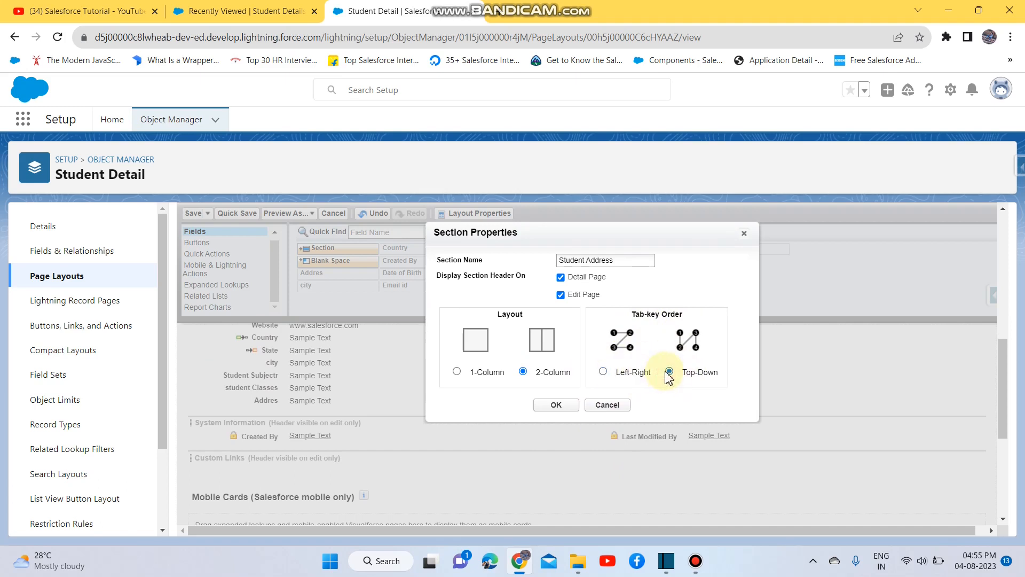
pyautogui.click(550, 416)
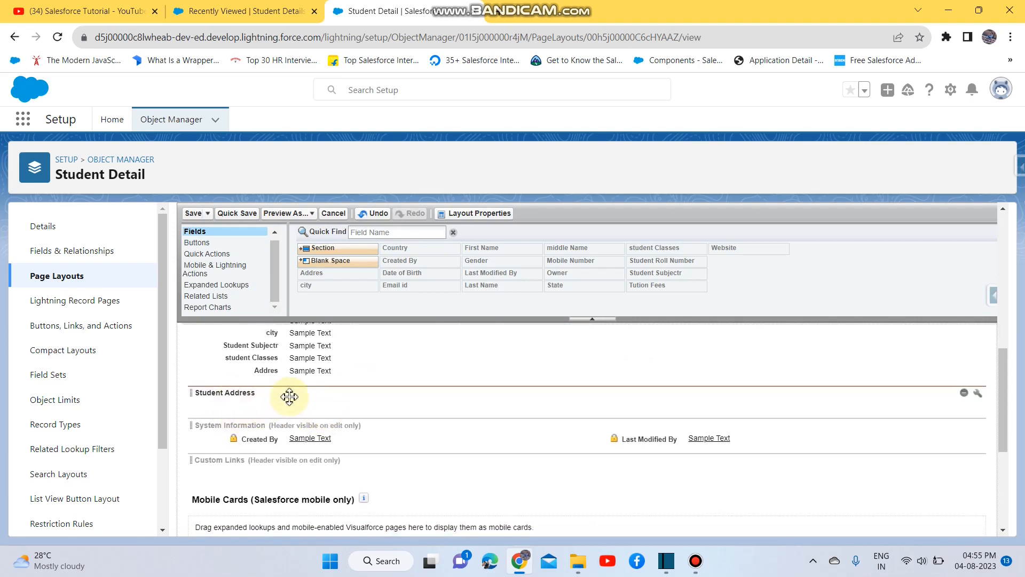
# Examine the Information section's fields to identify which ones belong in the Student Address section
pyautogui.scroll(2, 310, 397)
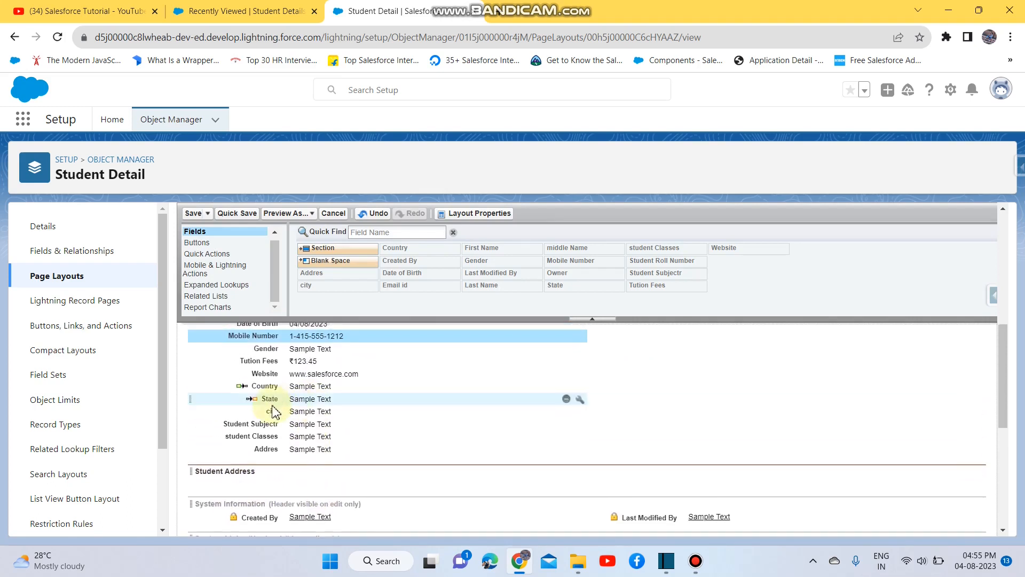
pyautogui.scroll(1, 339, 447)
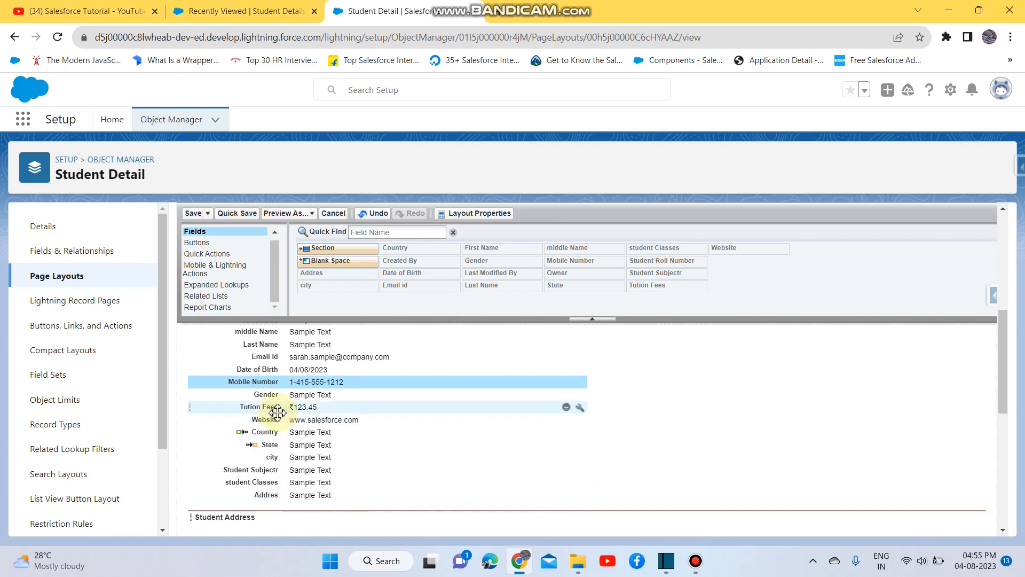
pyautogui.scroll(2, 321, 405)
pyautogui.scroll(1, 321, 404)
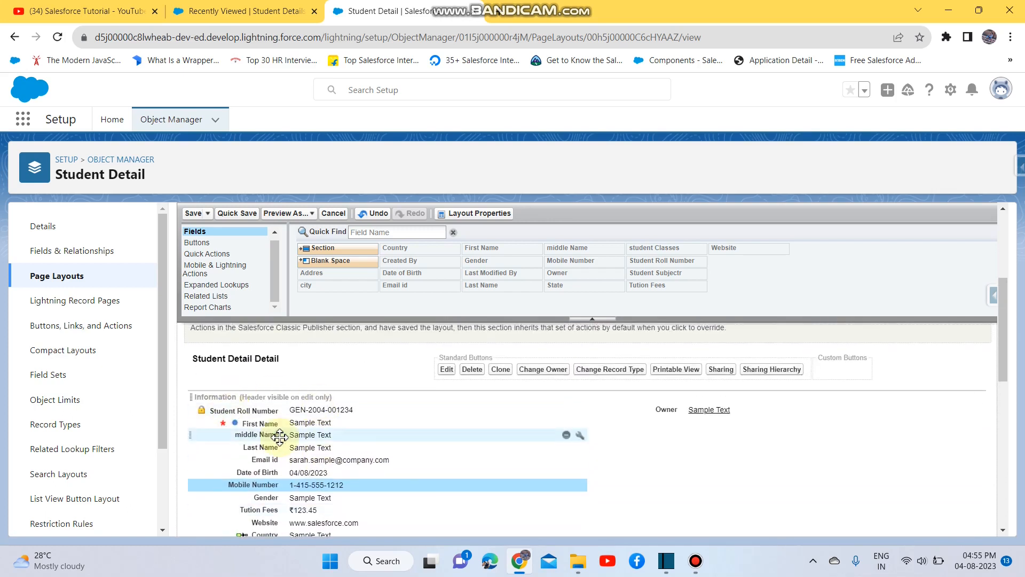
pyautogui.scroll(-2, 267, 417)
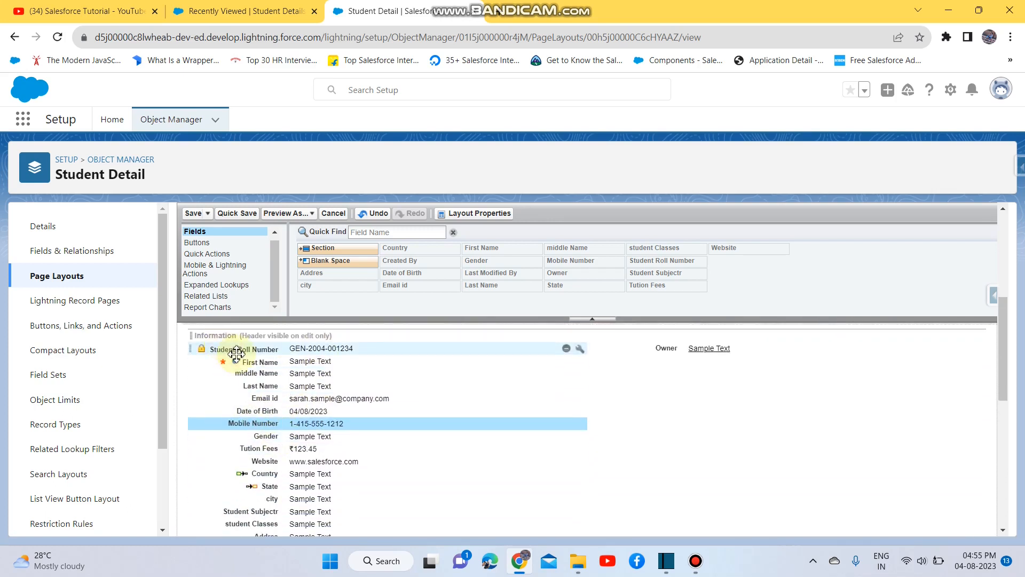
pyautogui.scroll(-3, 224, 345)
pyautogui.scroll(1, 279, 400)
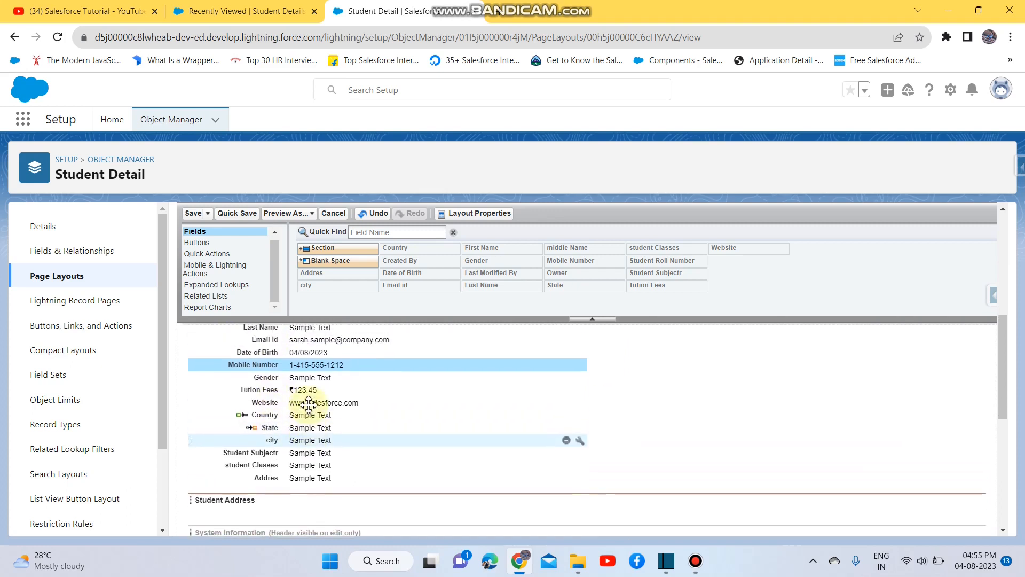
pyautogui.scroll(-1, 281, 389)
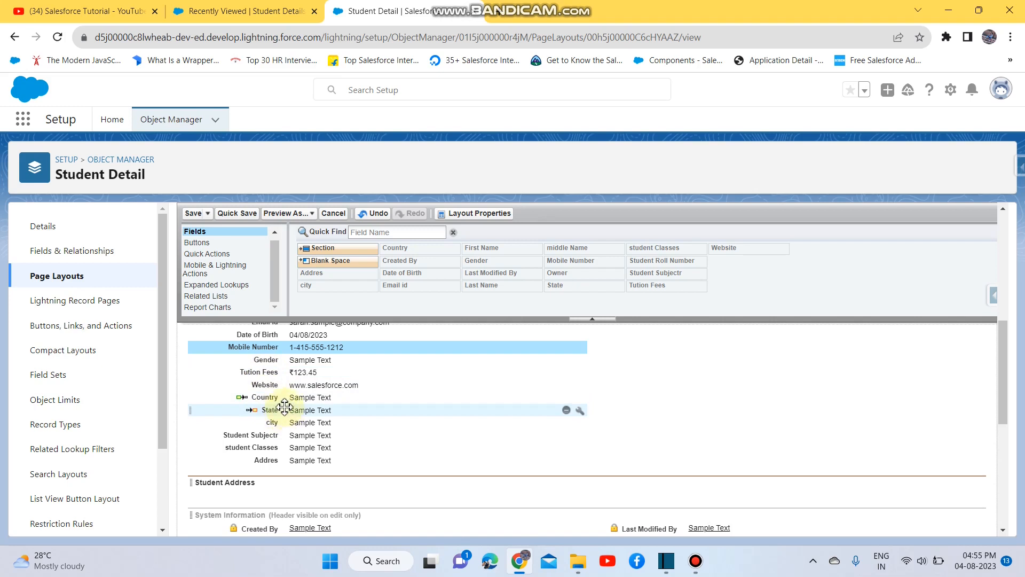
pyautogui.scroll(3, 302, 379)
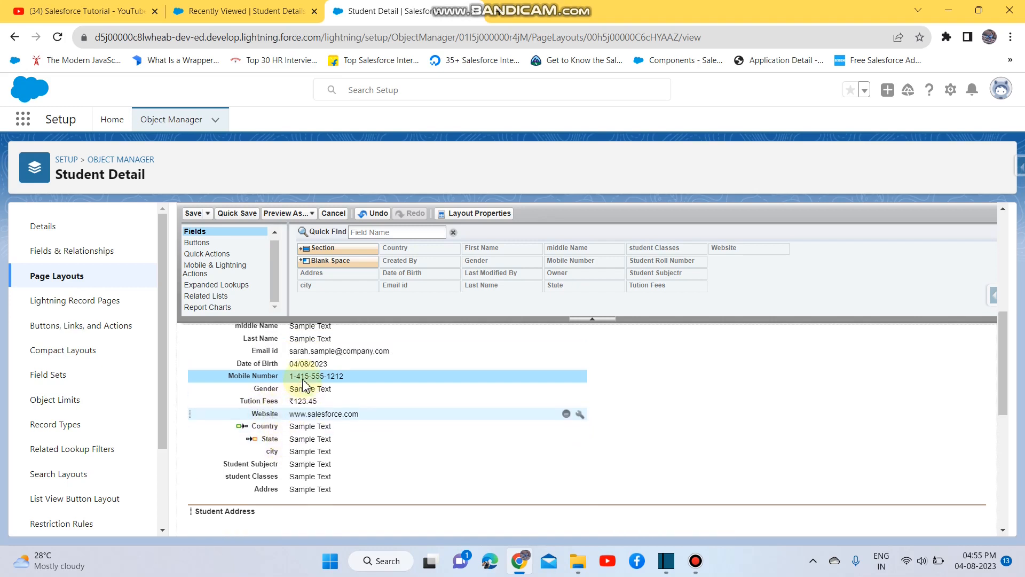
pyautogui.scroll(1, 270, 380)
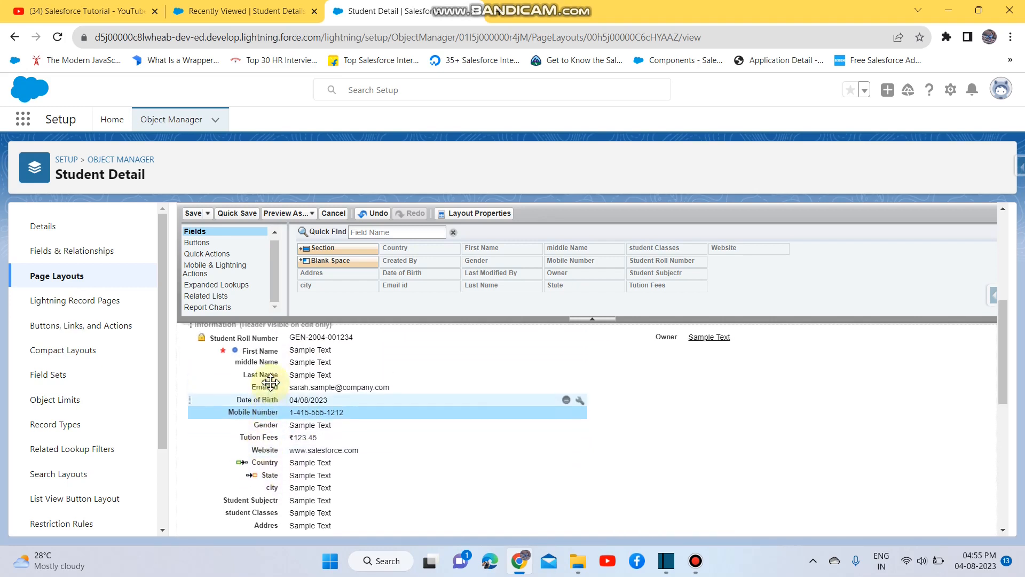
# Move the Addres, city, State and Country fields, in that order, from the Information section into the Student Address section
pyautogui.scroll(-4, 275, 459)
pyautogui.moveTo(275, 463); pyautogui.dragTo(276, 484)
pyautogui.scroll(-4, 335, 434)
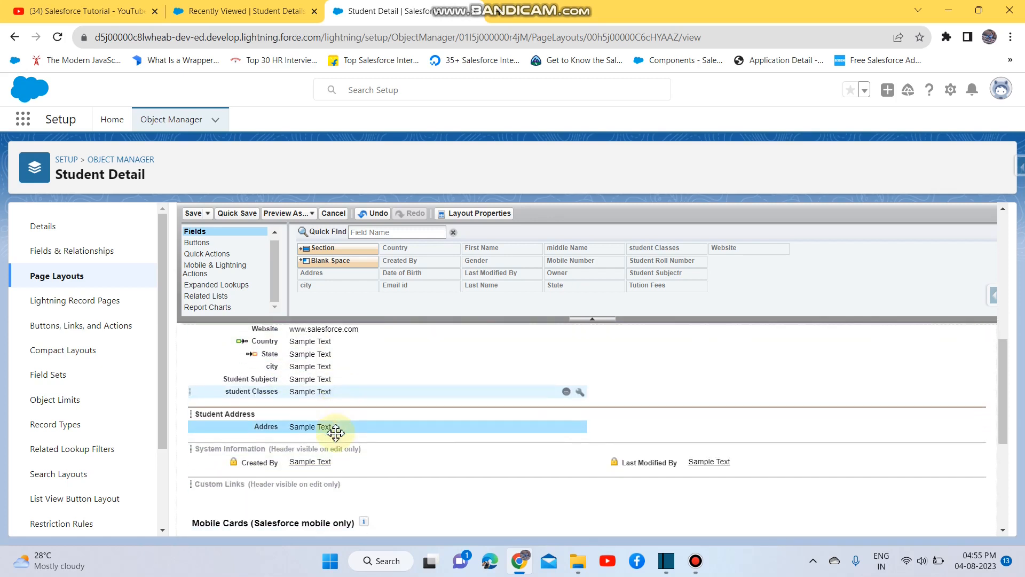
pyautogui.scroll(3, 302, 393)
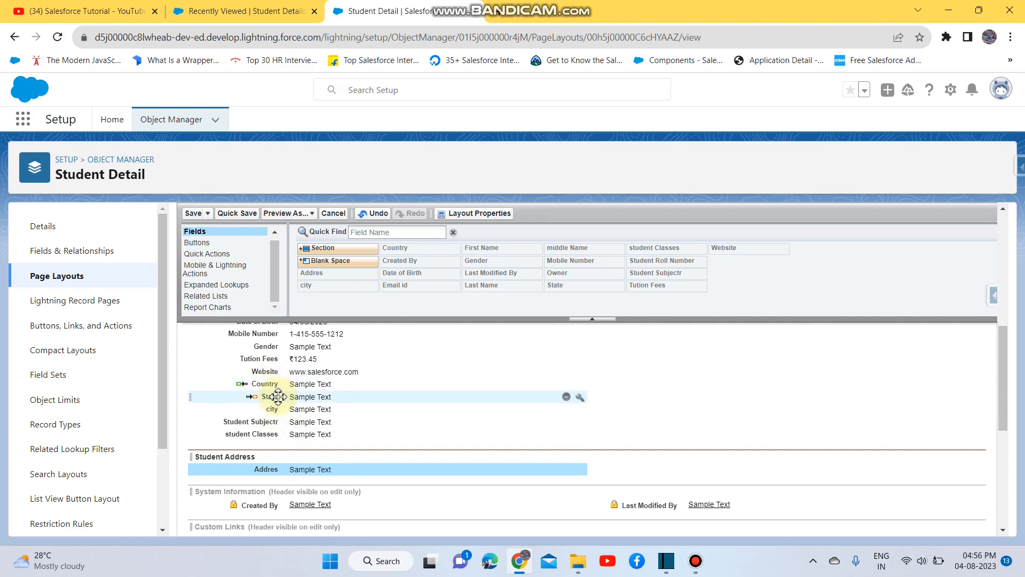
pyautogui.moveTo(278, 409); pyautogui.dragTo(283, 480)
pyautogui.scroll(-1, 285, 421)
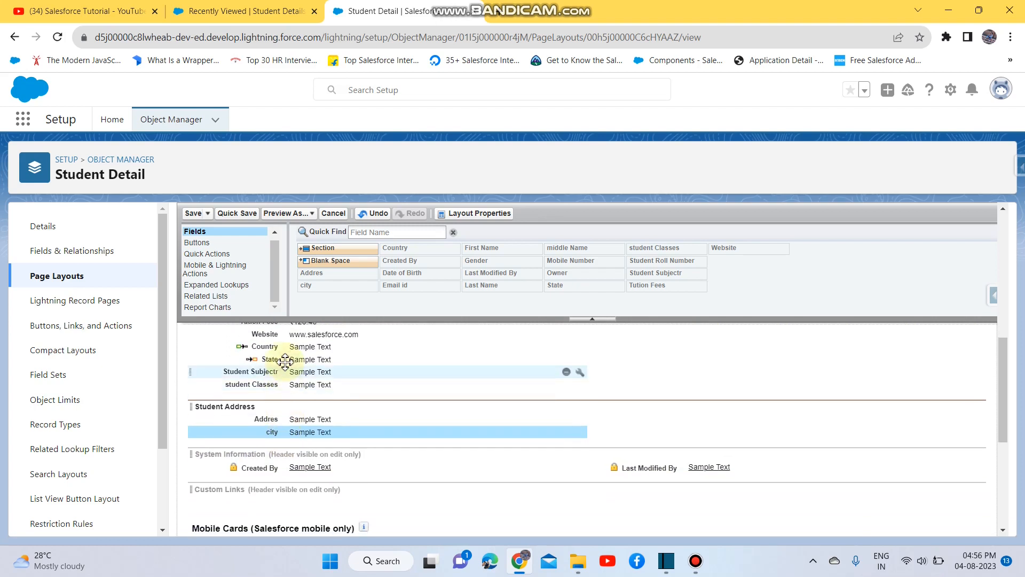
pyautogui.moveTo(277, 360); pyautogui.dragTo(282, 435)
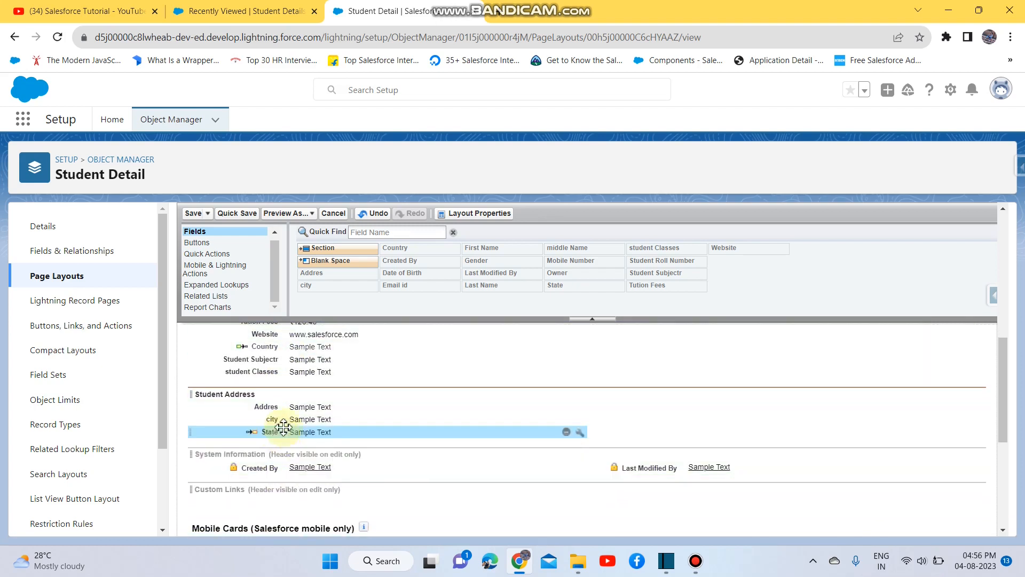
pyautogui.scroll(1, 286, 412)
pyautogui.moveTo(277, 370); pyautogui.dragTo(292, 469)
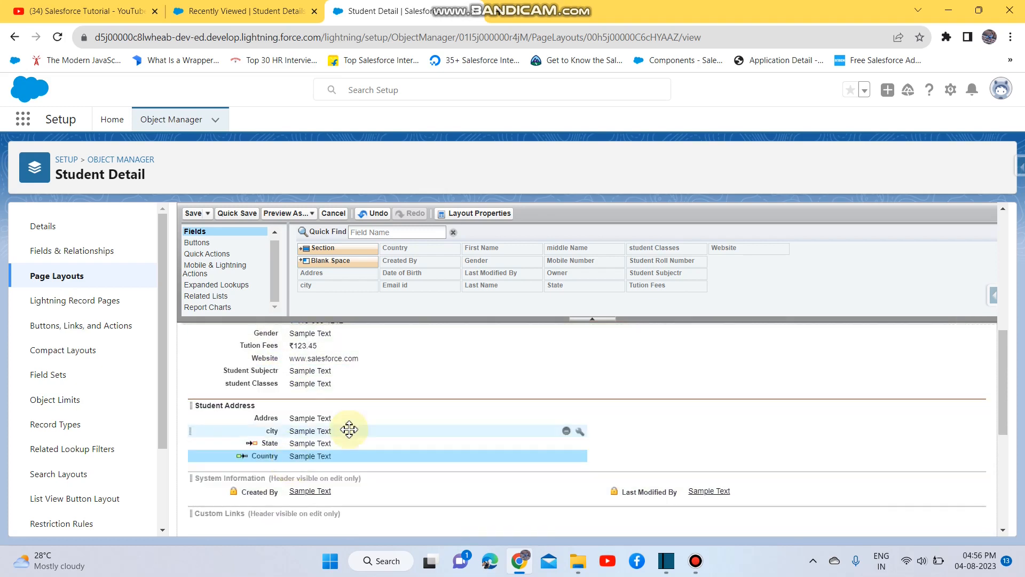
# Review the field arrangement in the Information and Student Address sections of the layout
pyautogui.scroll(3, 277, 421)
pyautogui.scroll(-1, 363, 422)
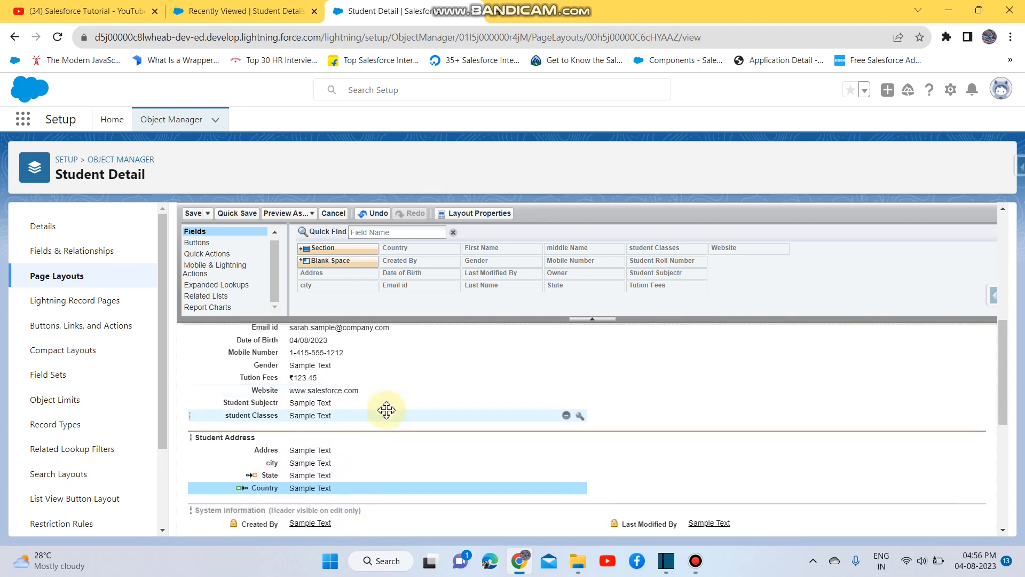
pyautogui.scroll(1, 388, 413)
pyautogui.scroll(1, 310, 391)
pyautogui.scroll(2, 365, 397)
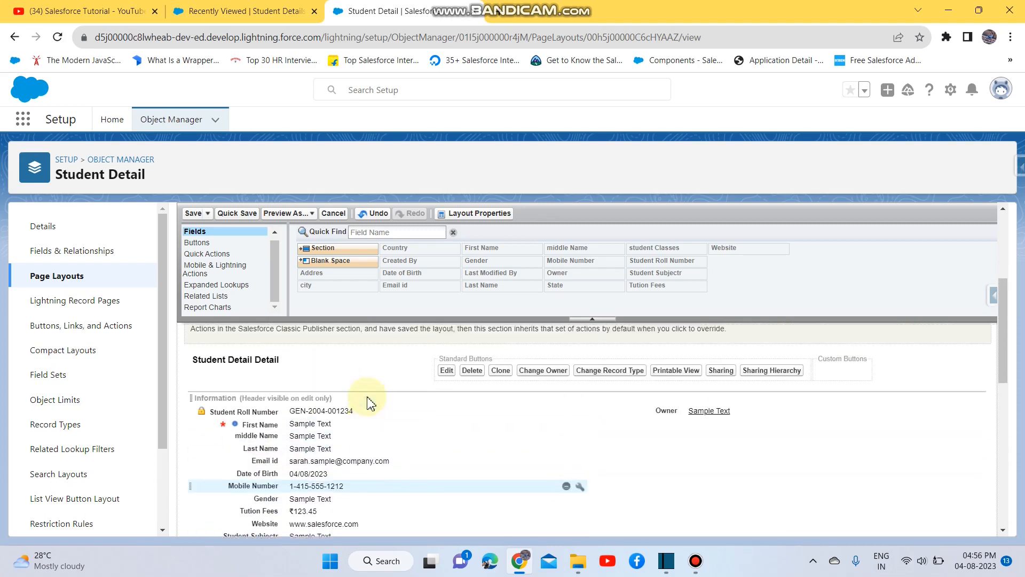
pyautogui.scroll(-2, 414, 449)
pyautogui.scroll(2, 414, 425)
pyautogui.scroll(-5, 518, 428)
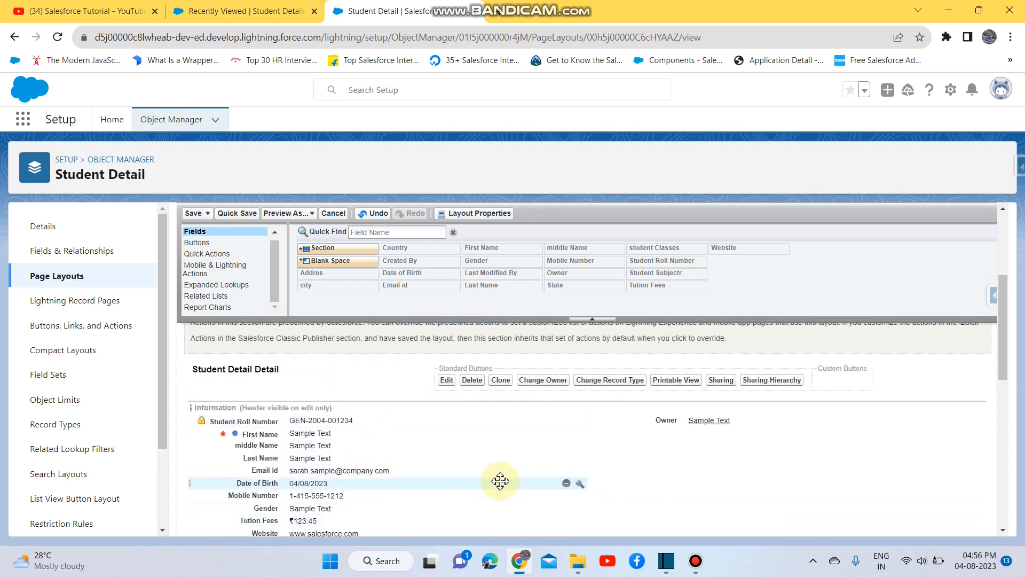
pyautogui.scroll(1, 389, 465)
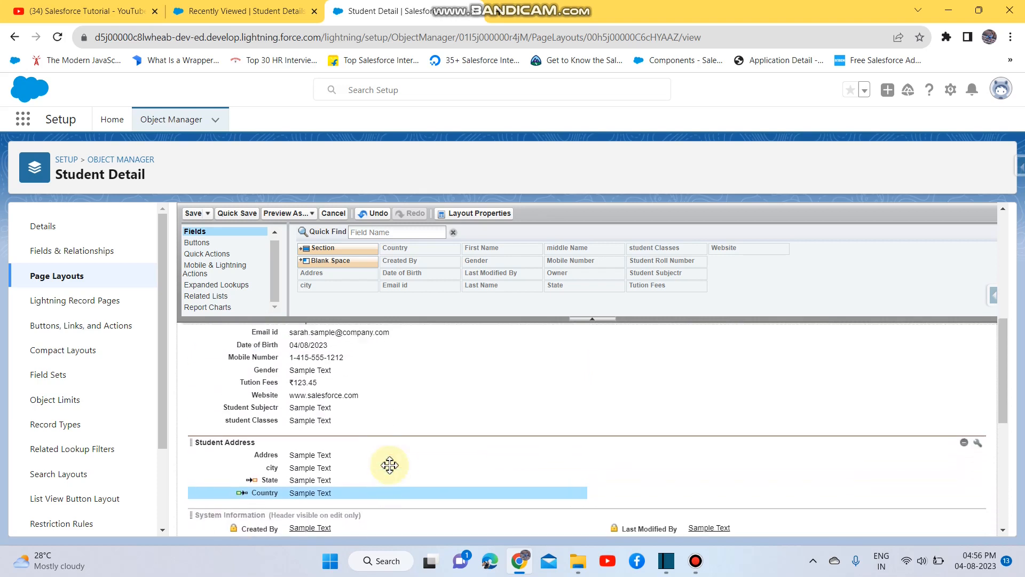
# Add a two-column section named "student Classes with Tution fees" directly below the Student Address section
pyautogui.scroll(-2, 321, 419)
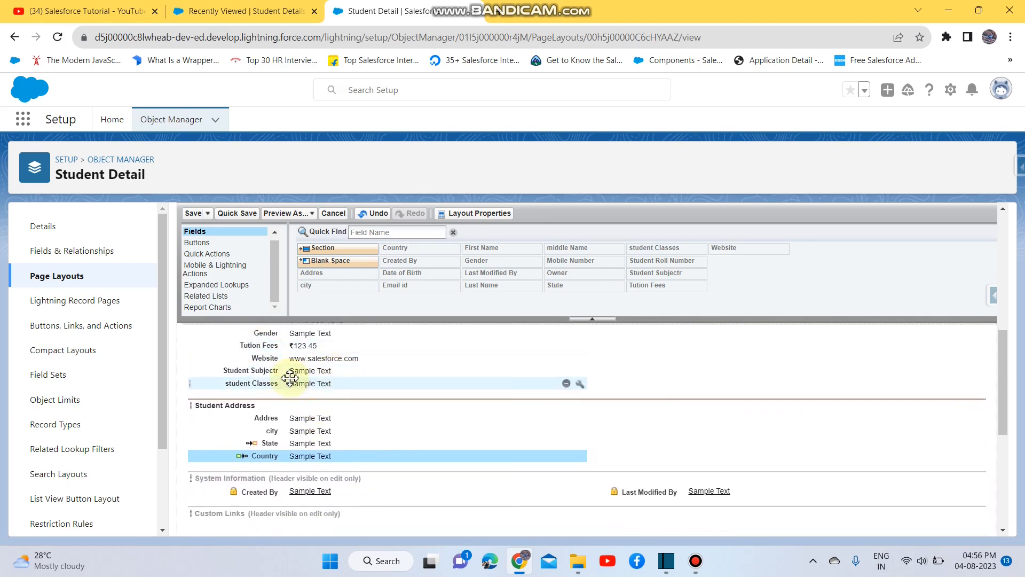
pyautogui.scroll(3, 414, 393)
pyautogui.scroll(-1, 432, 343)
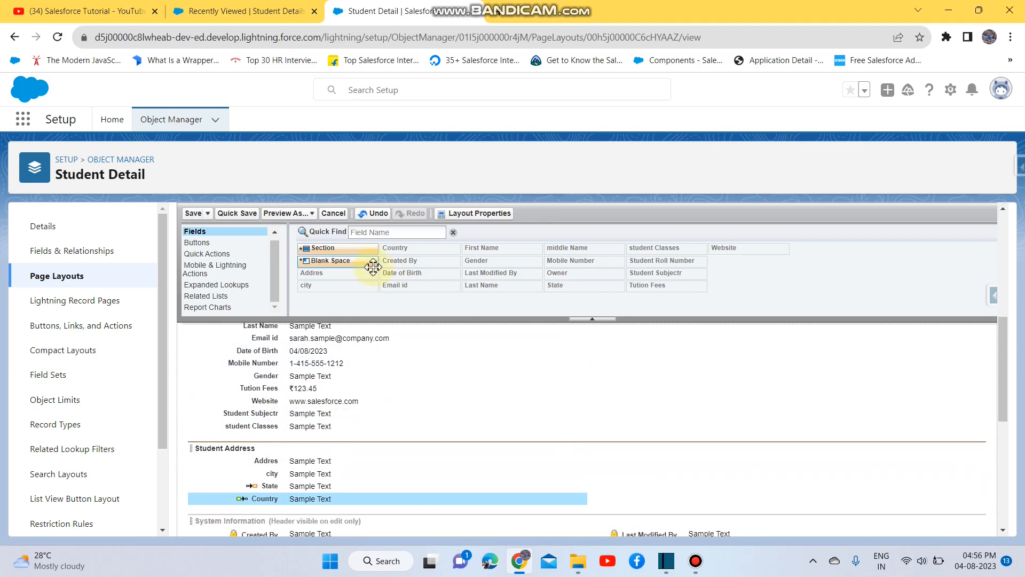
pyautogui.moveTo(358, 248); pyautogui.dragTo(387, 508)
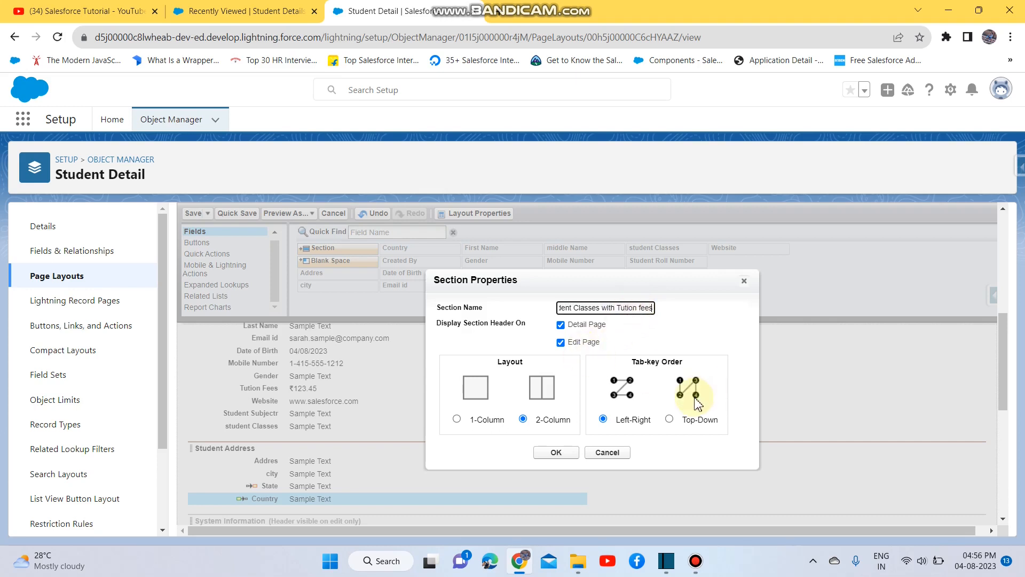
pyautogui.click(550, 451)
pyautogui.scroll(-2, 455, 435)
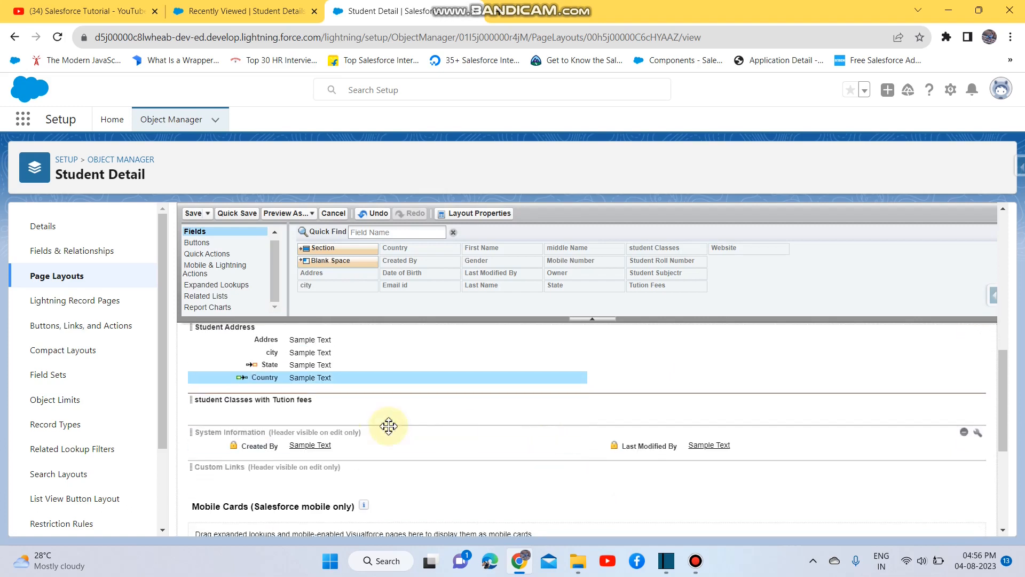
# Move the student Classes field from the Information section into the "student Classes with Tution fees" section
pyautogui.scroll(6, 269, 421)
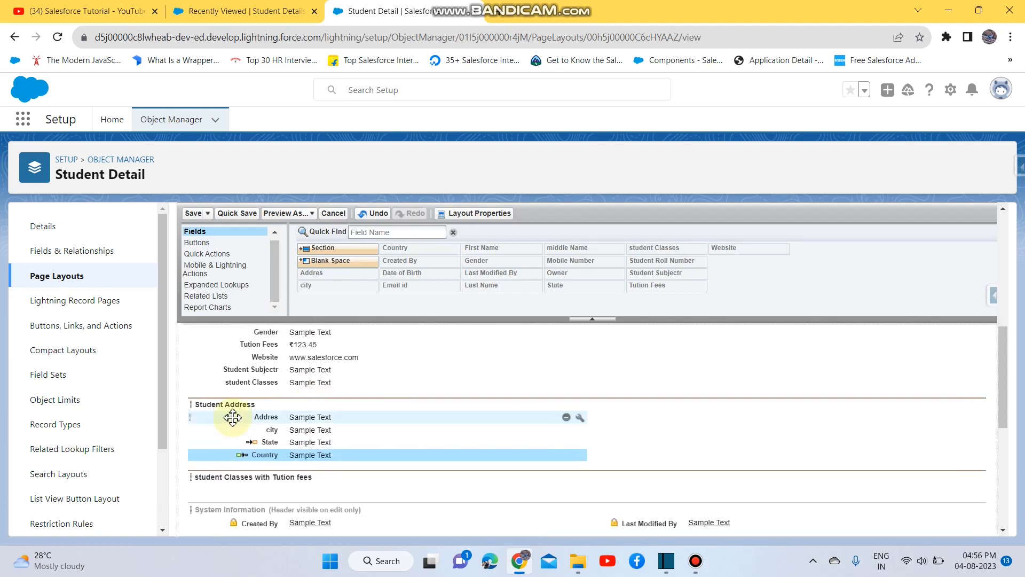
pyautogui.scroll(3, 320, 419)
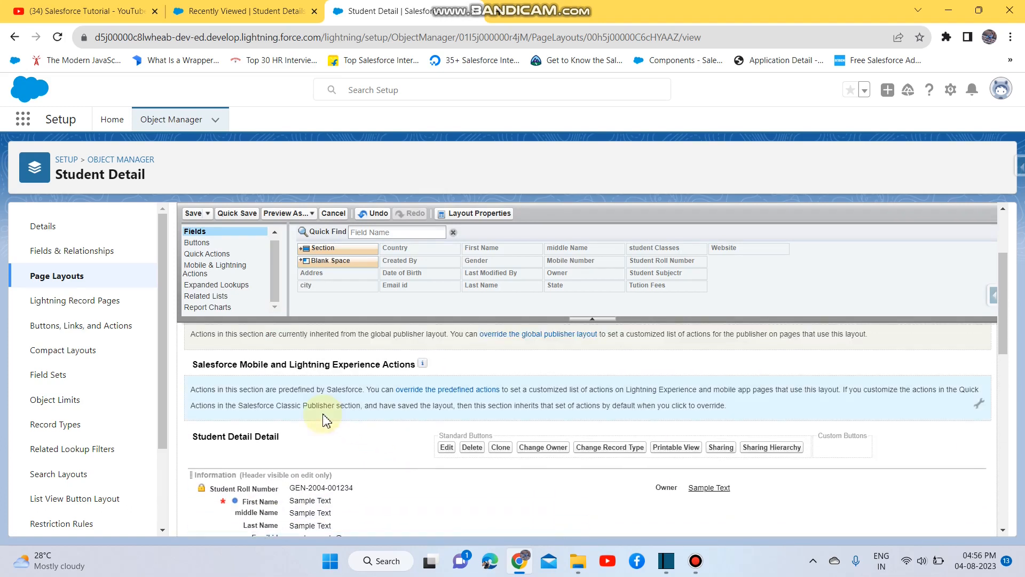
pyautogui.scroll(-2, 298, 369)
pyautogui.scroll(-3, 307, 431)
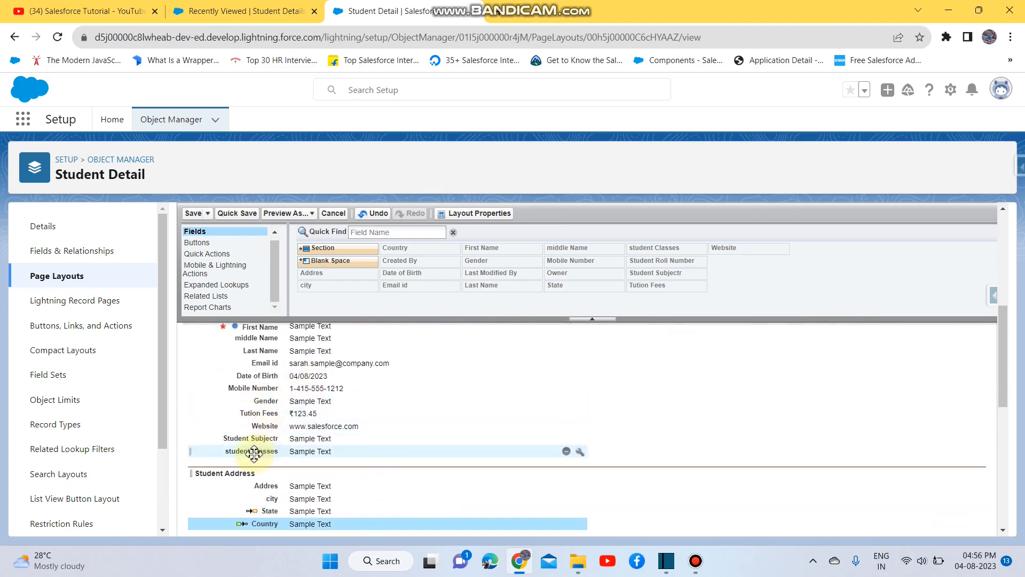
pyautogui.moveTo(252, 451); pyautogui.dragTo(278, 413)
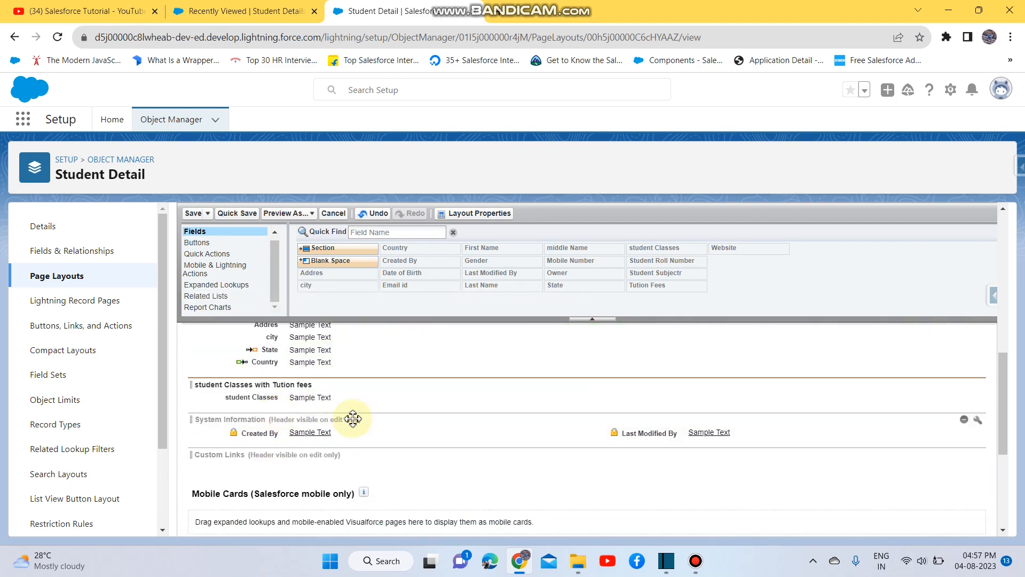
# Move the Tution Fees field from the Information section to below student Classes in the "student Classes with Tution fees" section
pyautogui.scroll(7, 353, 418)
pyautogui.scroll(-5, 271, 408)
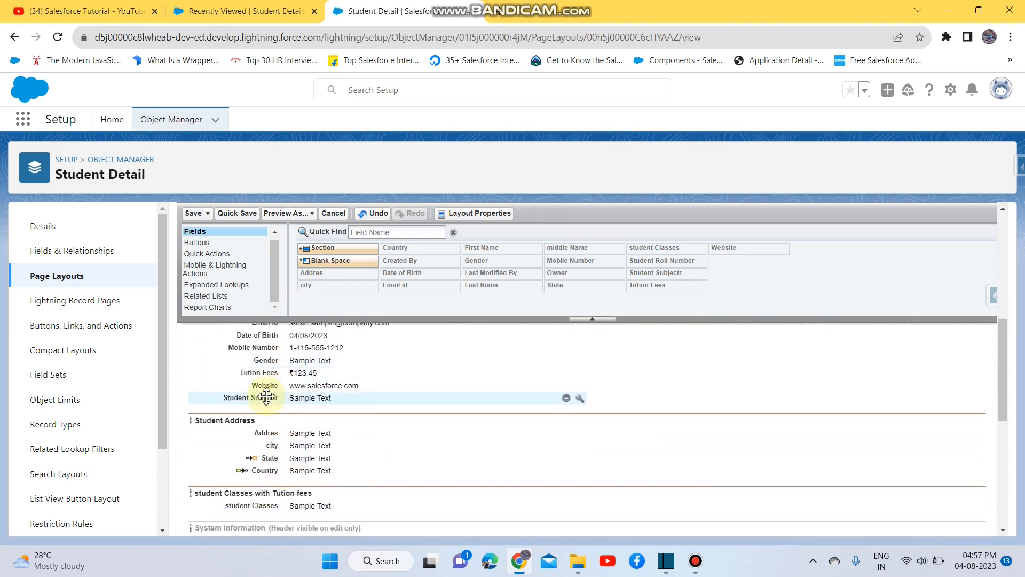
pyautogui.moveTo(267, 372); pyautogui.dragTo(320, 478)
pyautogui.scroll(2, 368, 422)
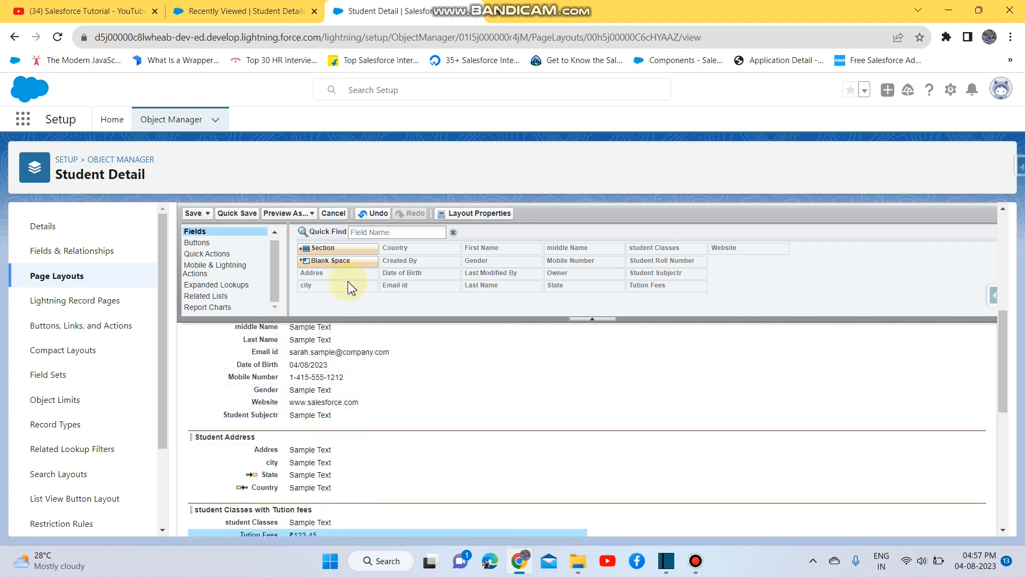
# Check the rearranged sections and save the Student Detail page layout
pyautogui.scroll(-4, 374, 459)
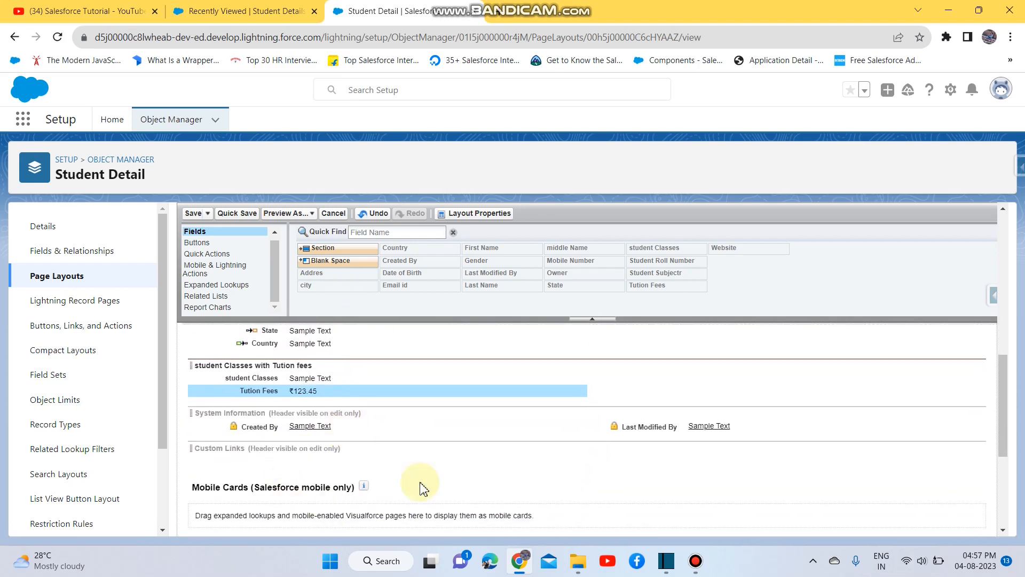
pyautogui.scroll(3, 347, 368)
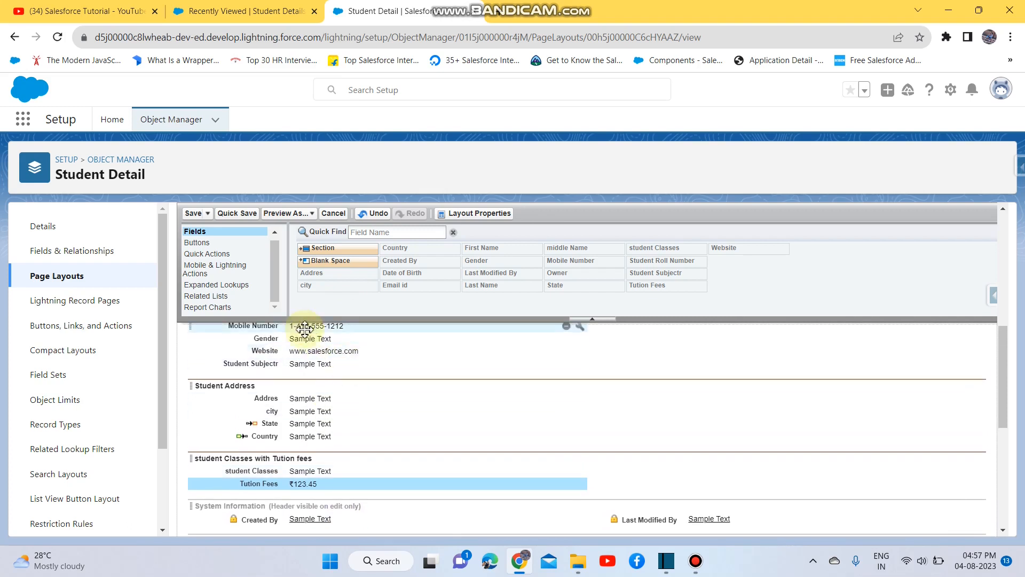
pyautogui.scroll(2, 342, 401)
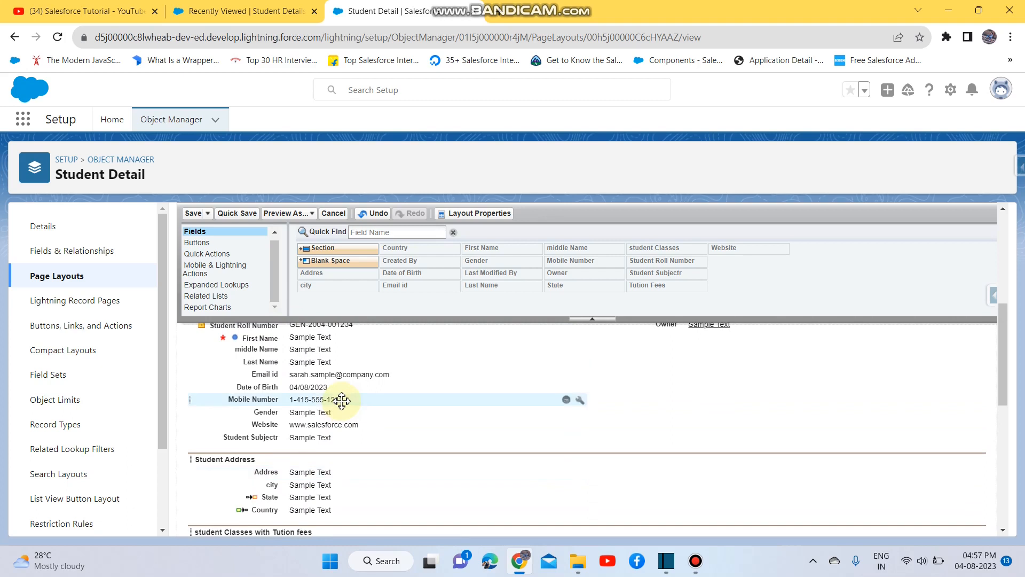
pyautogui.scroll(1, 464, 428)
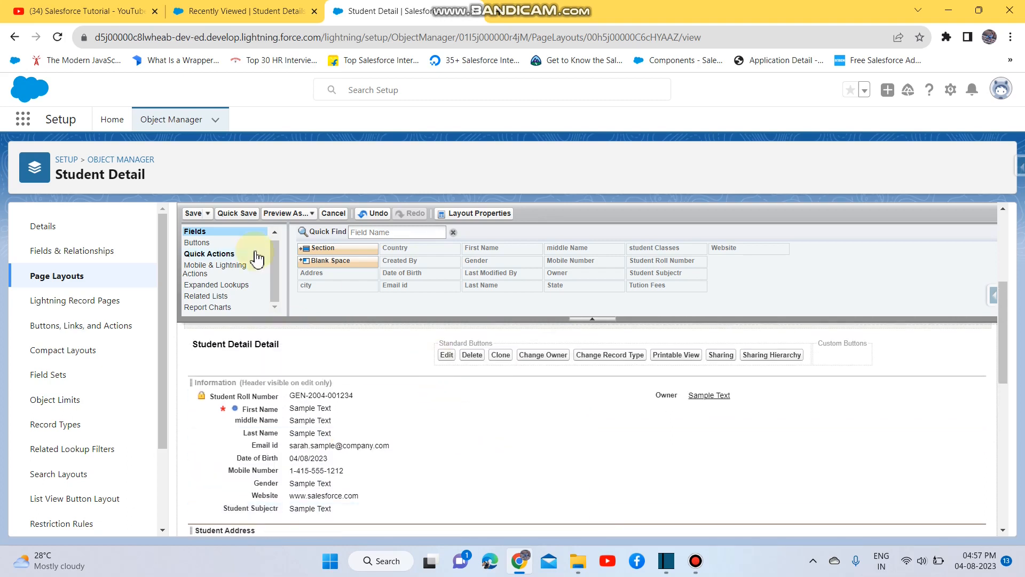
pyautogui.click(194, 214)
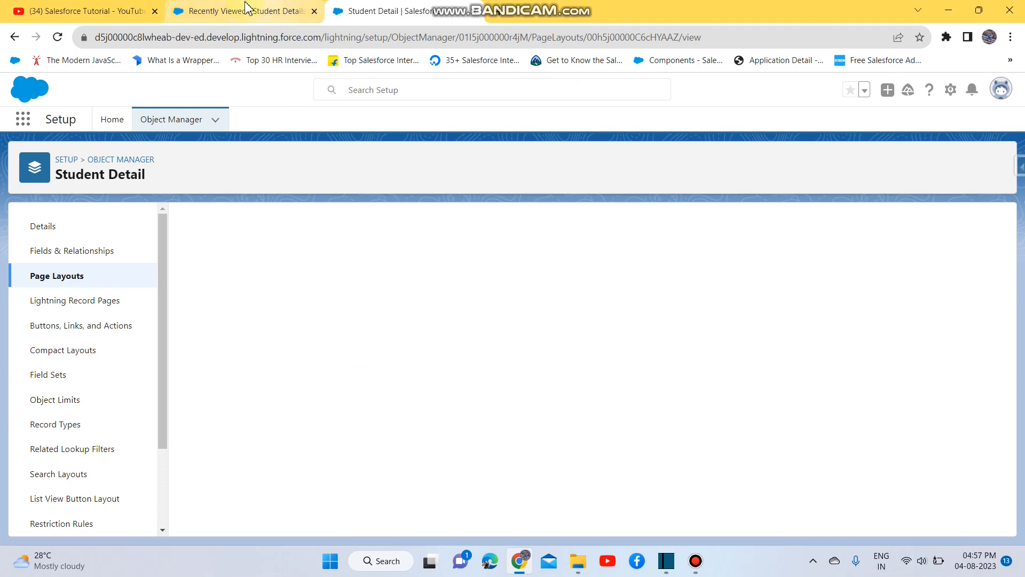
# Return to the Student Details list in the Student Management app and load a fresh New Student Detail form
pyautogui.click(224, 12)
pyautogui.click(331, 122)
pyautogui.click(58, 37)
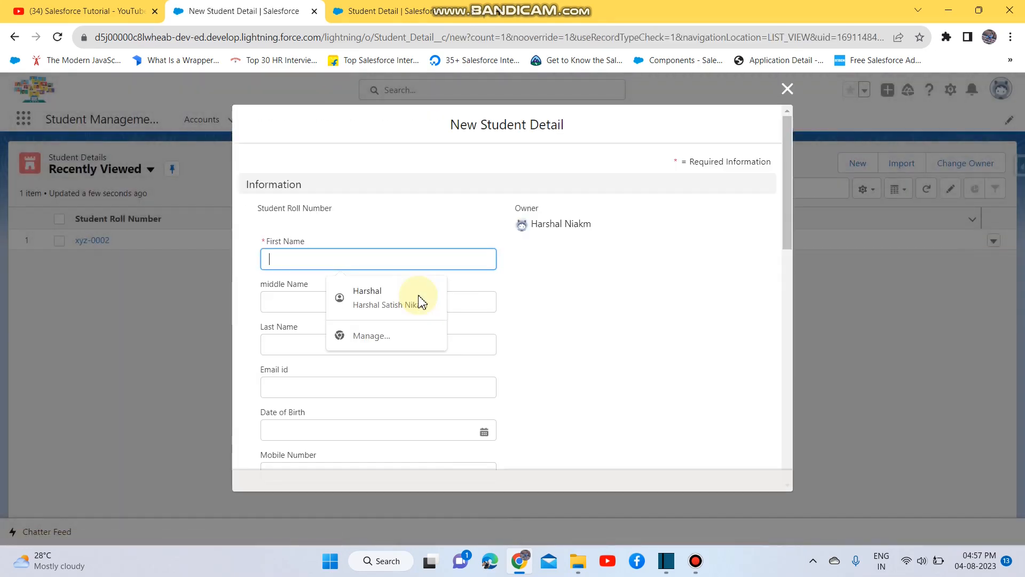
pyautogui.click(529, 337)
# Examine the field order and the address and classes sections in the New Student Detail form, and close it without saving
pyautogui.scroll(-2, 377, 365)
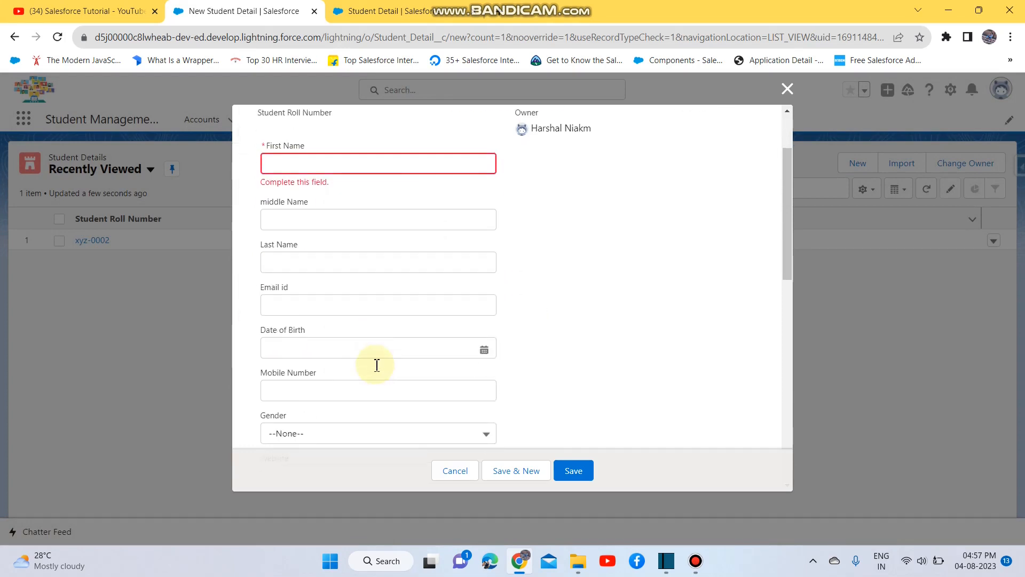
pyautogui.scroll(-2, 314, 274)
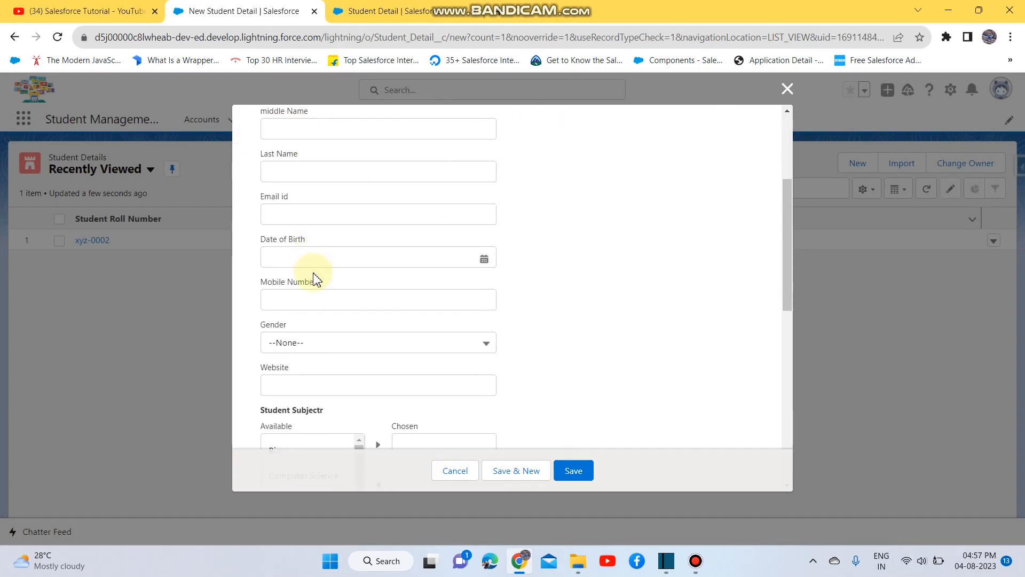
pyautogui.scroll(-2, 316, 343)
pyautogui.scroll(-3, 317, 341)
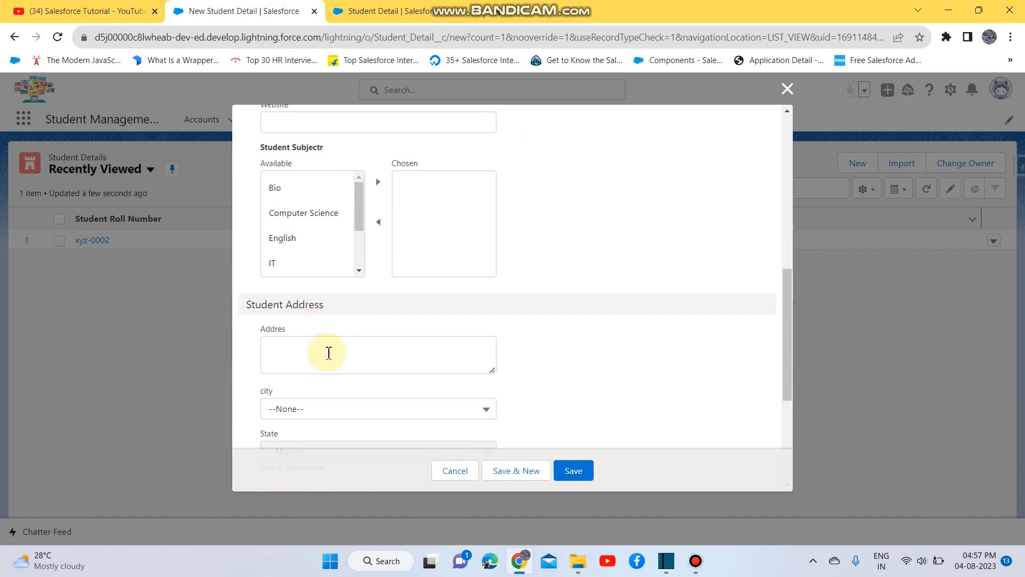
pyautogui.scroll(-2, 304, 289)
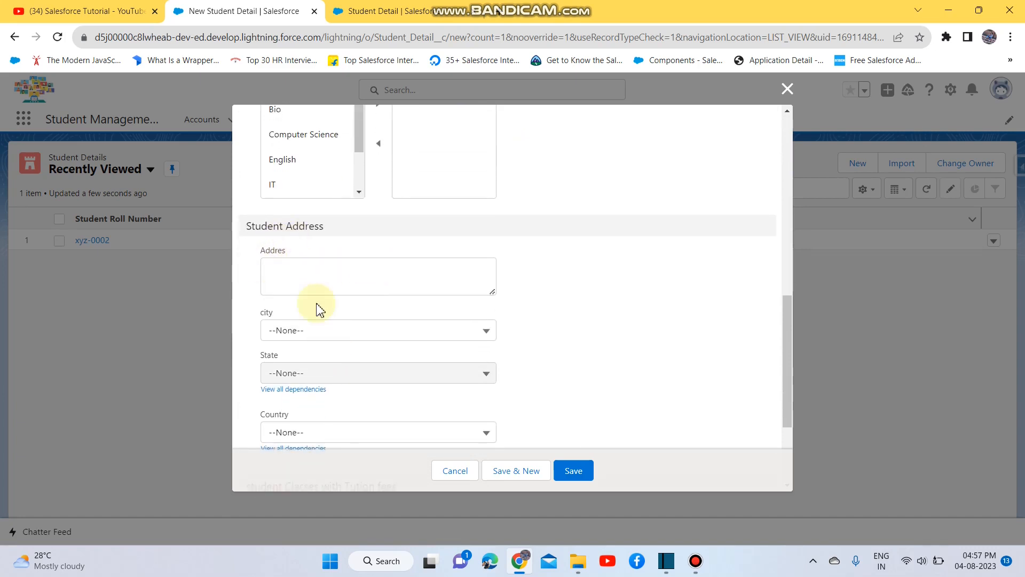
pyautogui.scroll(-1, 299, 246)
pyautogui.scroll(-1, 313, 172)
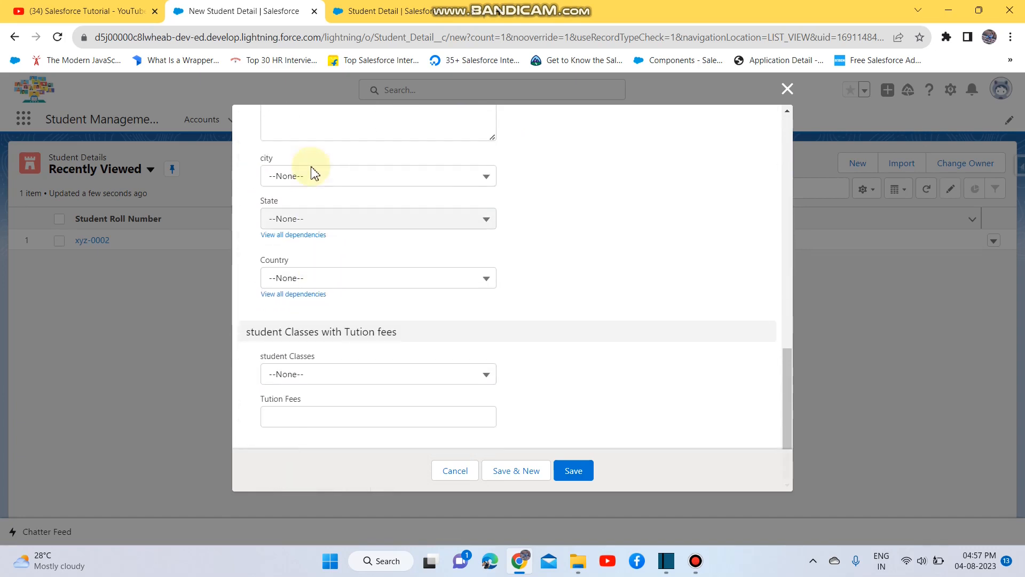
pyautogui.scroll(10, 405, 348)
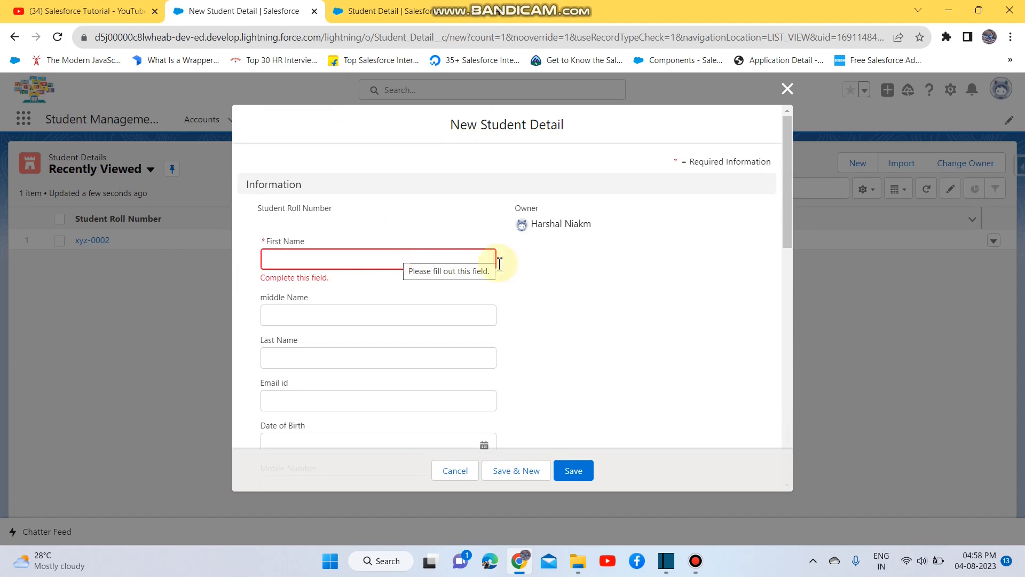
pyautogui.click(416, 256)
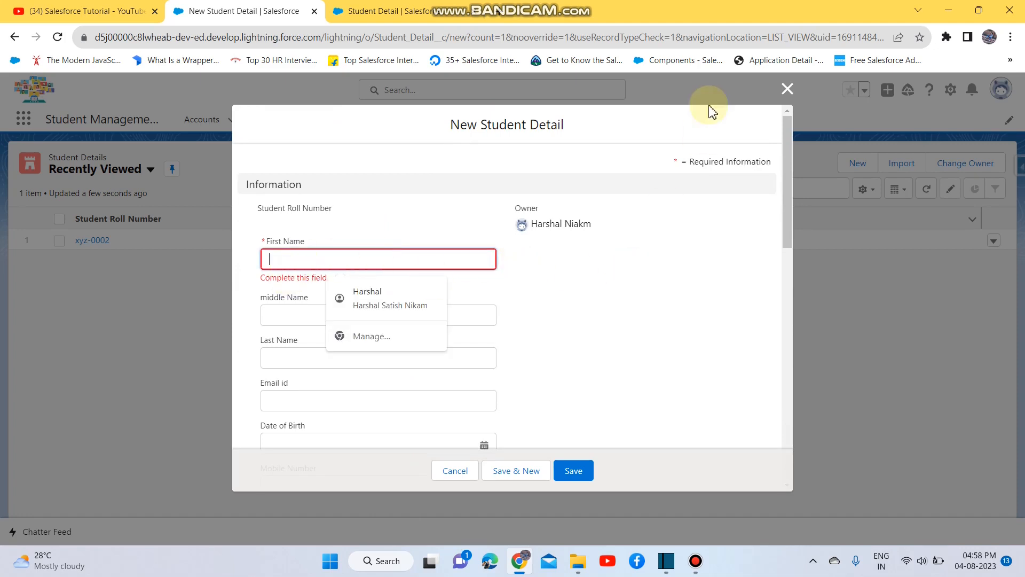
pyautogui.click(787, 91)
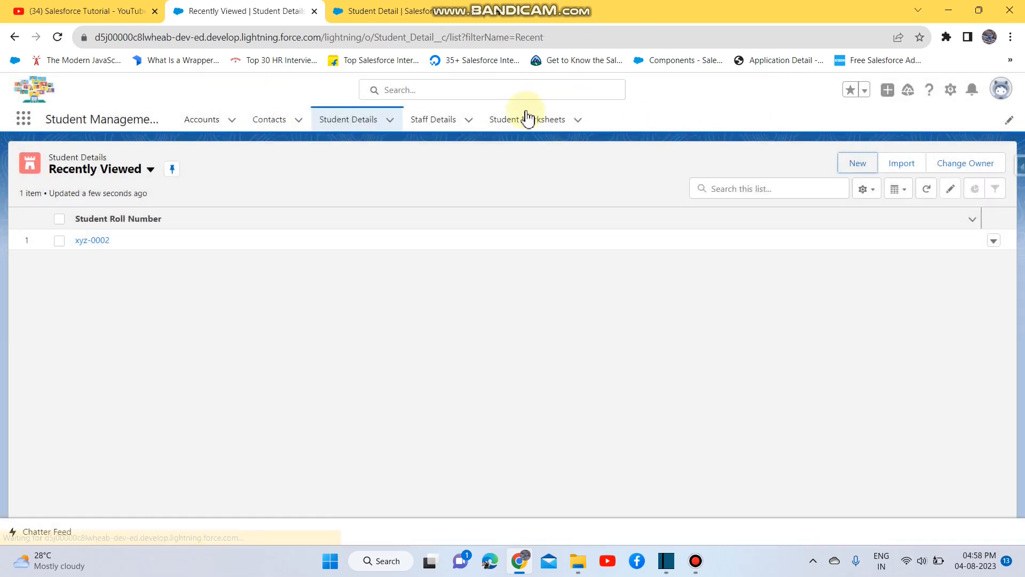
# Return to the object's page layouts in Setup and reopen the Student Detail Layout for editing
pyautogui.click(358, 12)
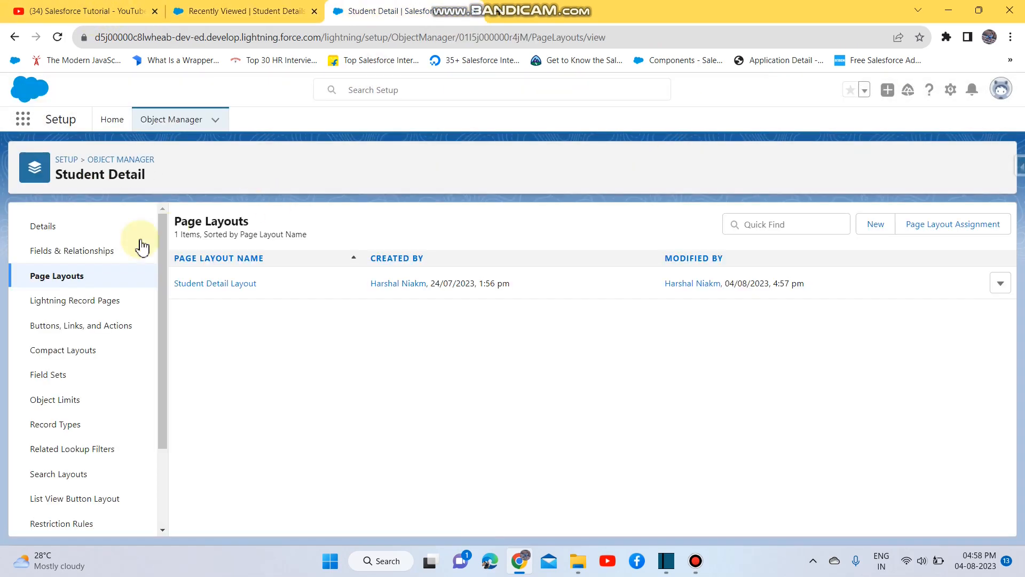
pyautogui.click(206, 294)
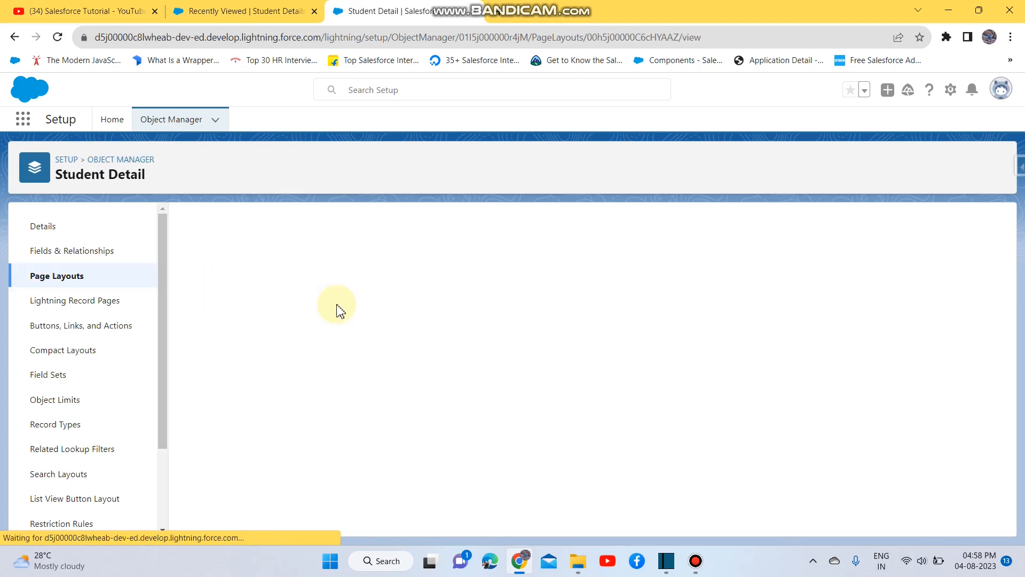
pyautogui.scroll(-5, 249, 353)
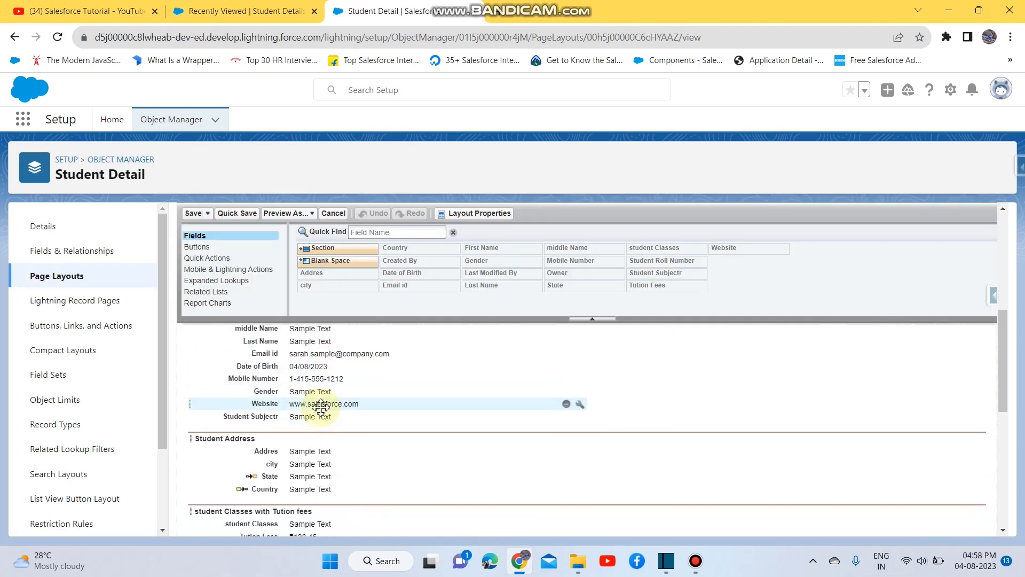
# Inspect the read-only and required properties of the First Name field, leaving them unedited
pyautogui.scroll(1, 320, 406)
pyautogui.click(273, 374)
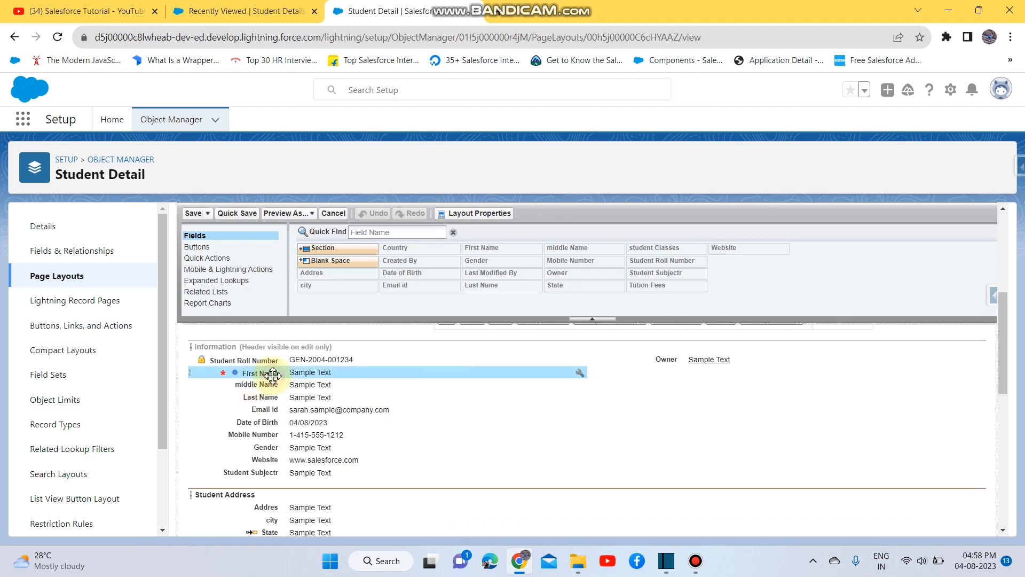
pyautogui.click(577, 372)
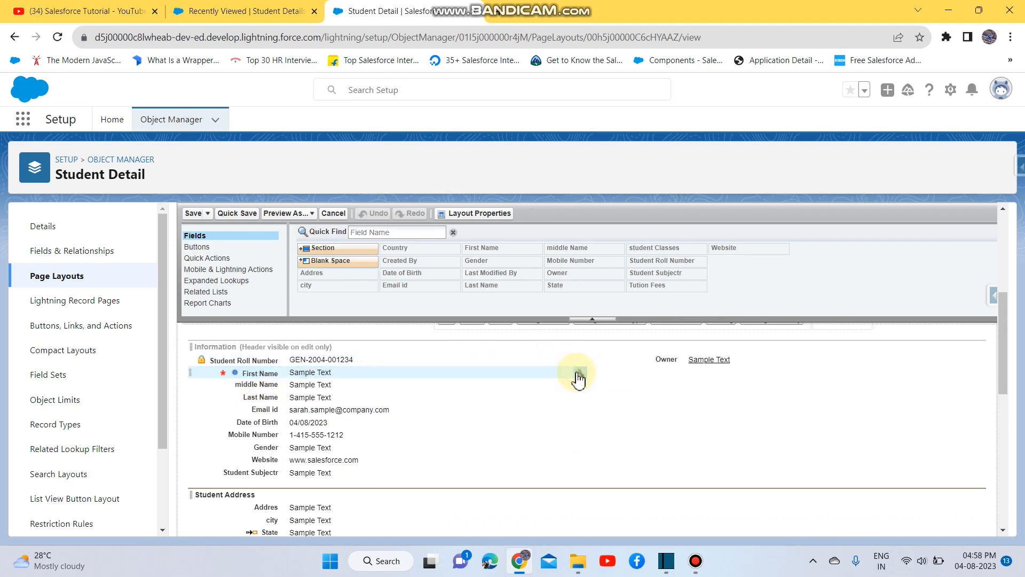
pyautogui.click(579, 373)
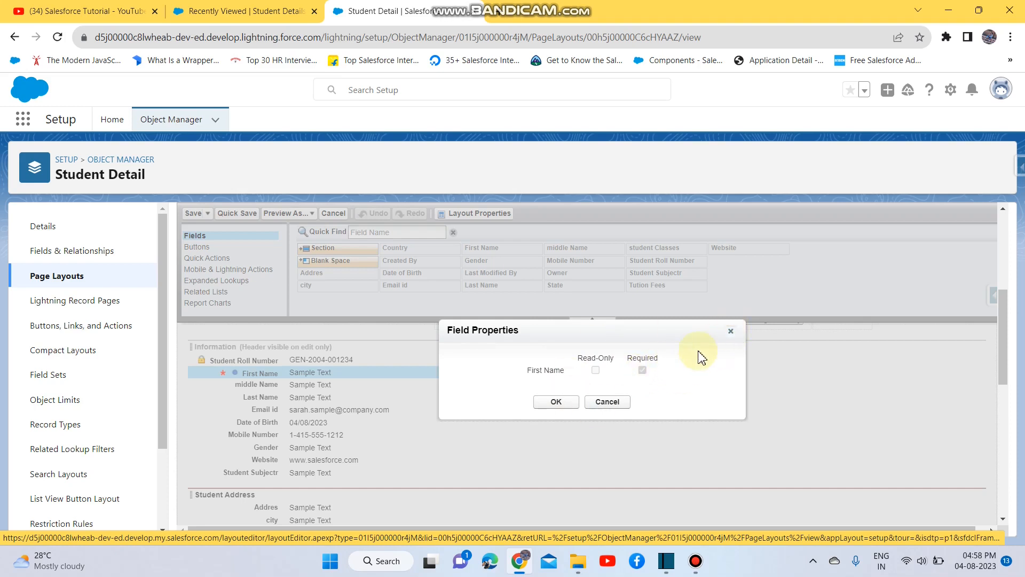
pyautogui.click(730, 334)
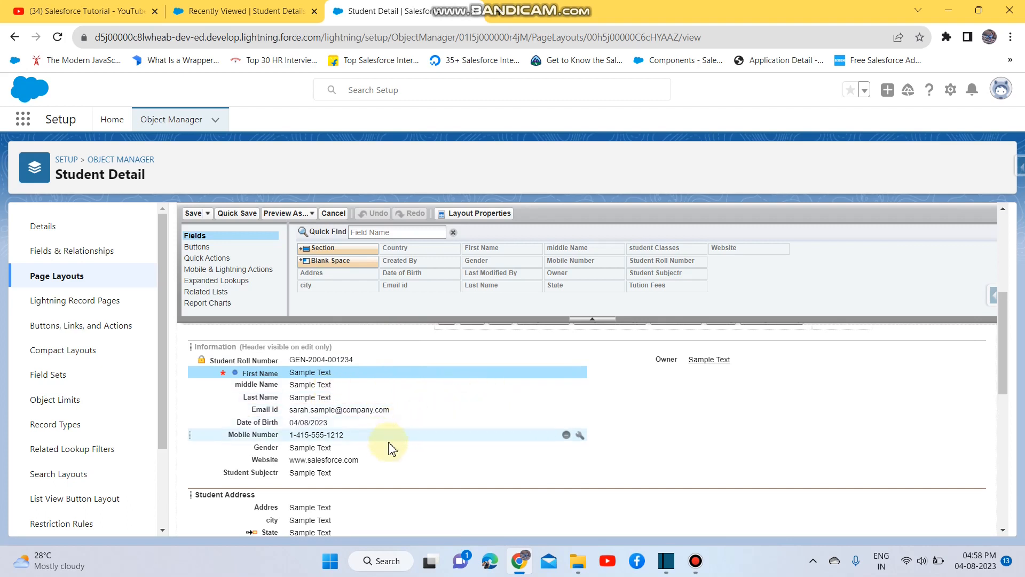
# Make the Mobile Number field required on the layout
pyautogui.click(579, 435)
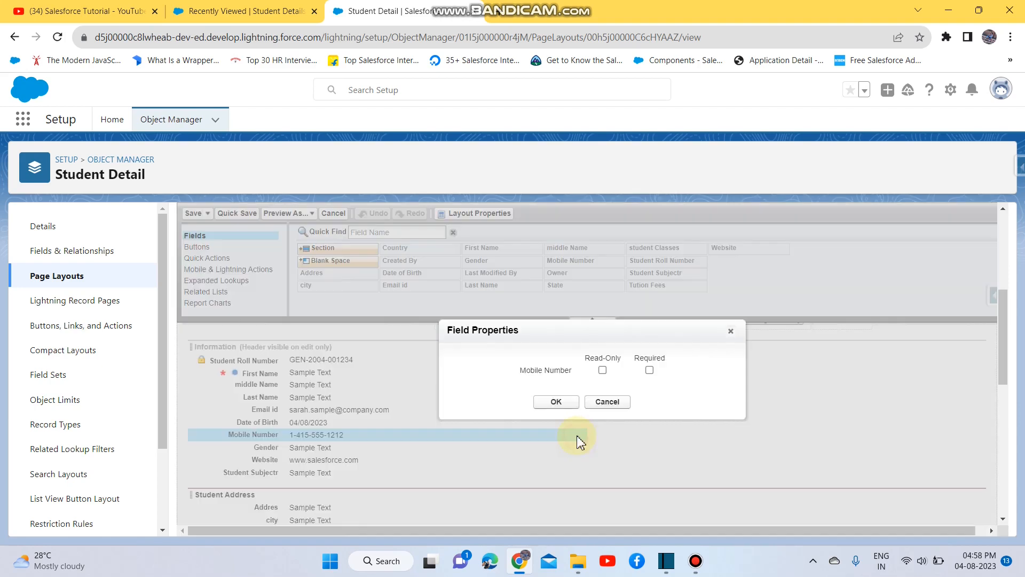
pyautogui.click(650, 370)
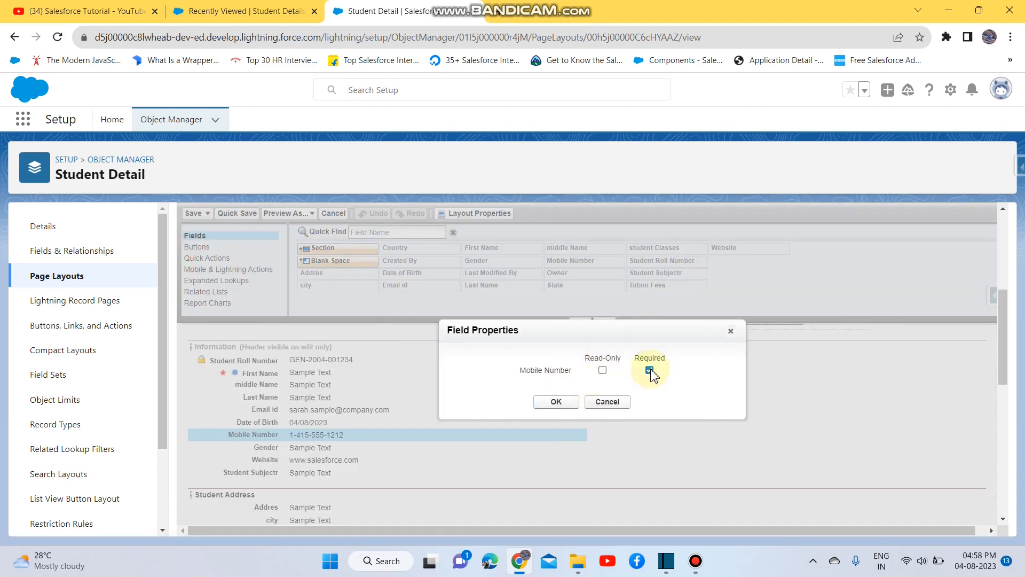
pyautogui.click(556, 403)
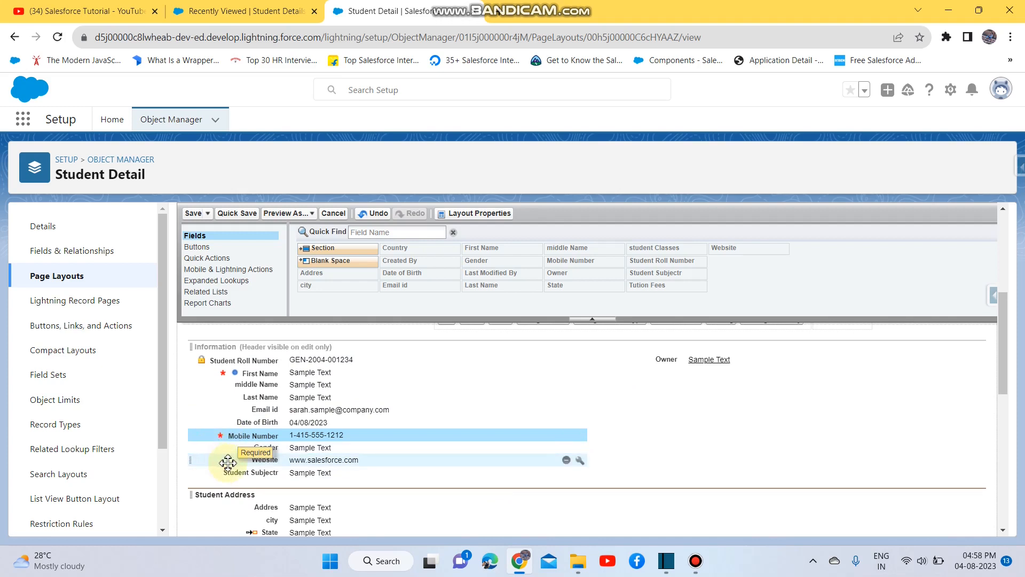
# Remove the Student Subjectr field from the Information section and add it back directly below Website
pyautogui.scroll(-2, 293, 392)
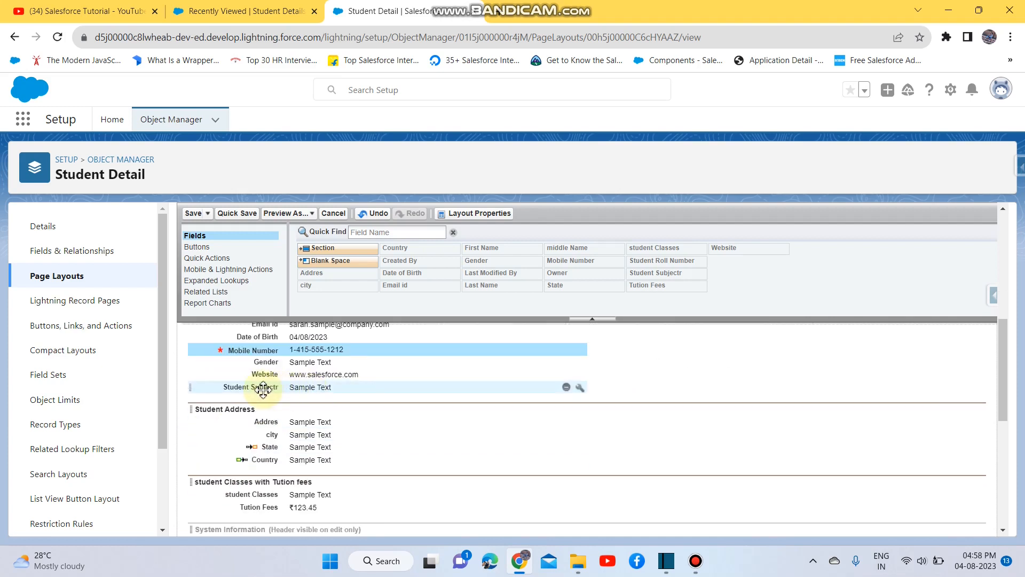
pyautogui.click(566, 387)
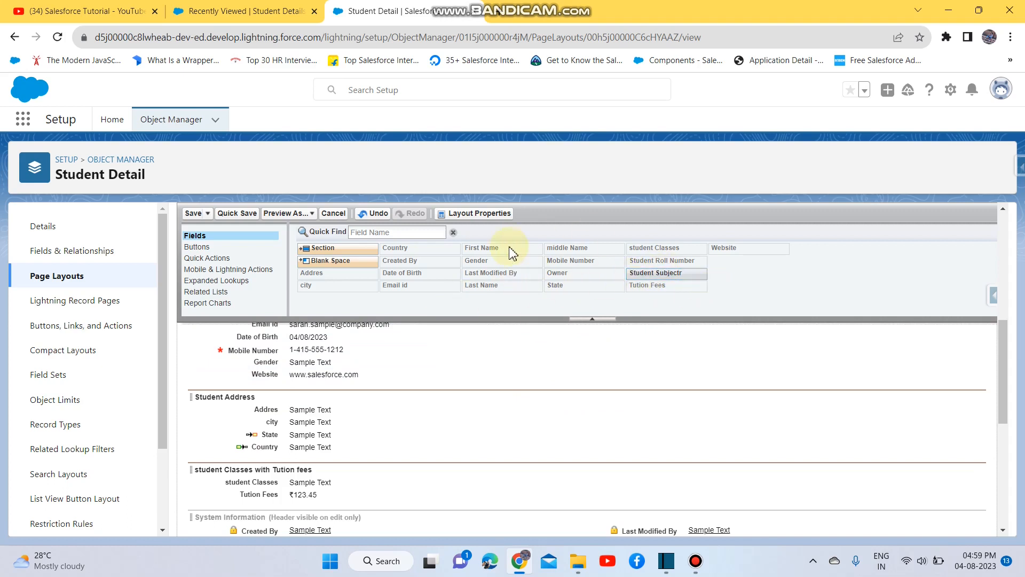
pyautogui.scroll(1, 430, 283)
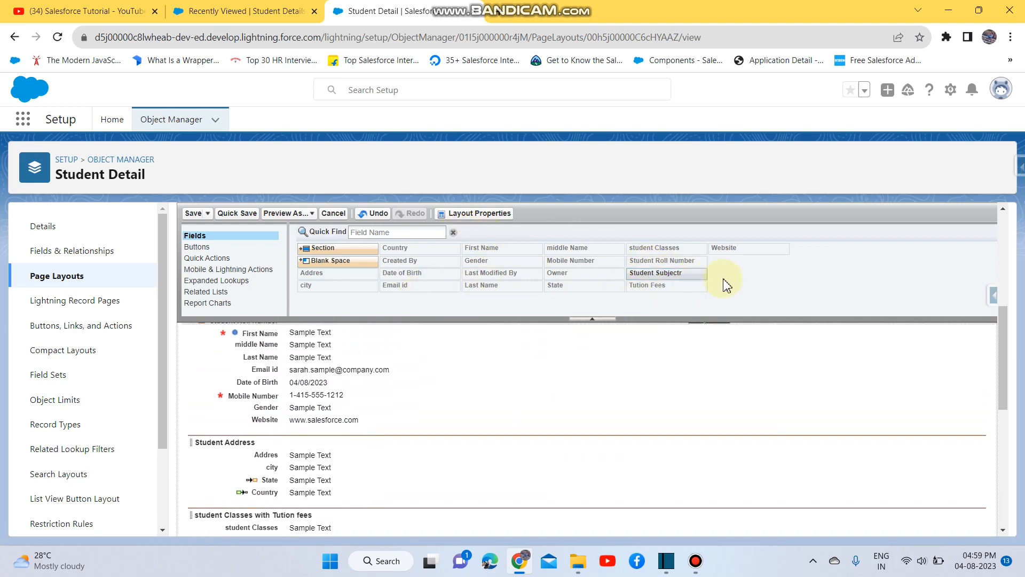
pyautogui.scroll(1, 506, 358)
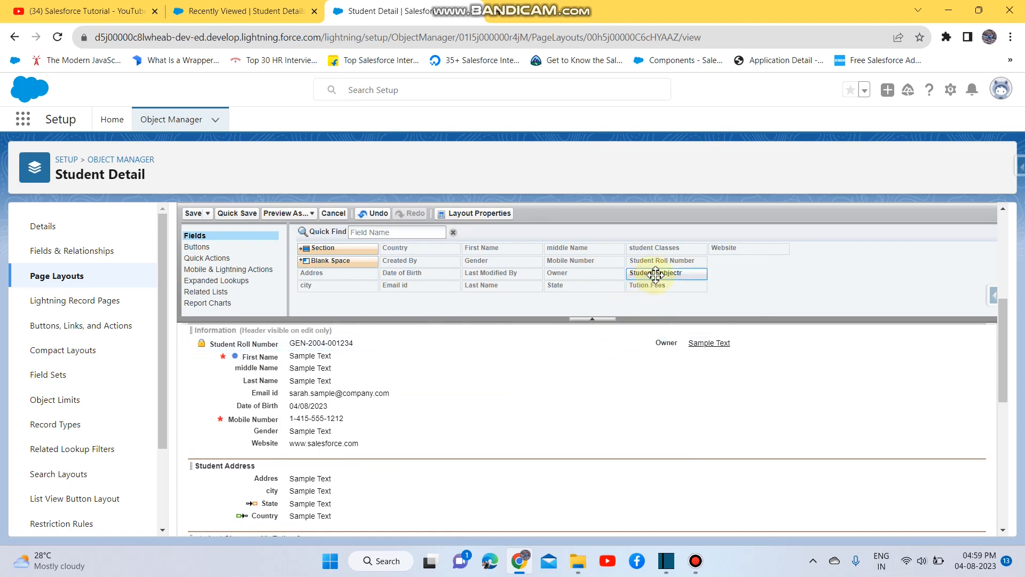
pyautogui.moveTo(655, 274); pyautogui.dragTo(428, 452)
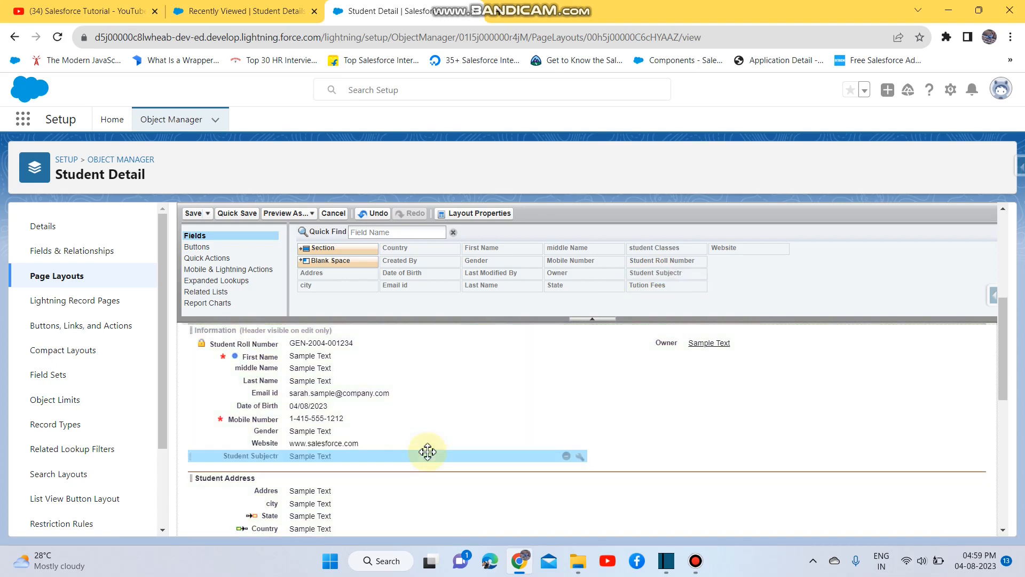
pyautogui.scroll(2, 437, 405)
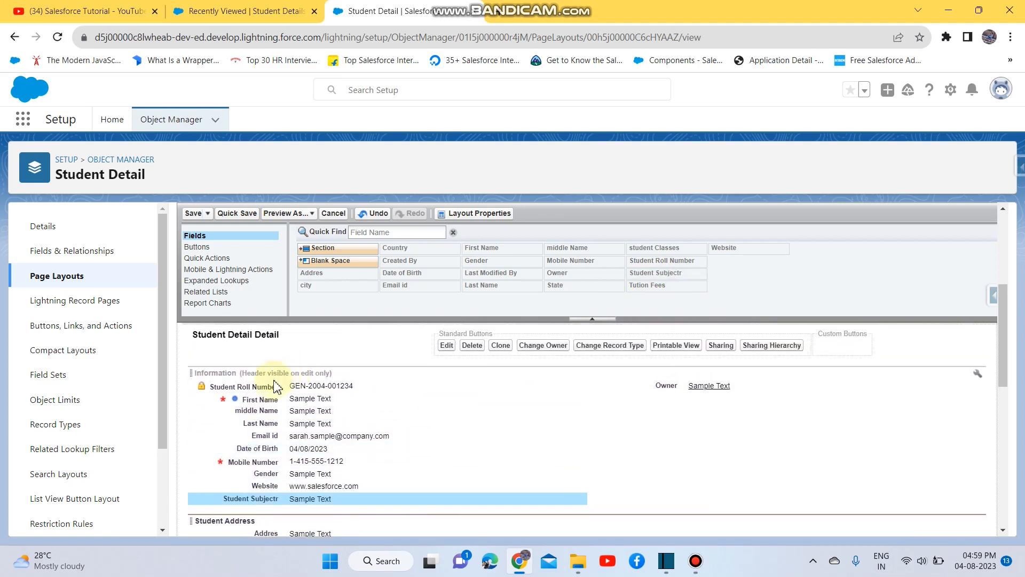
pyautogui.scroll(-4, 328, 405)
pyautogui.scroll(4, 505, 370)
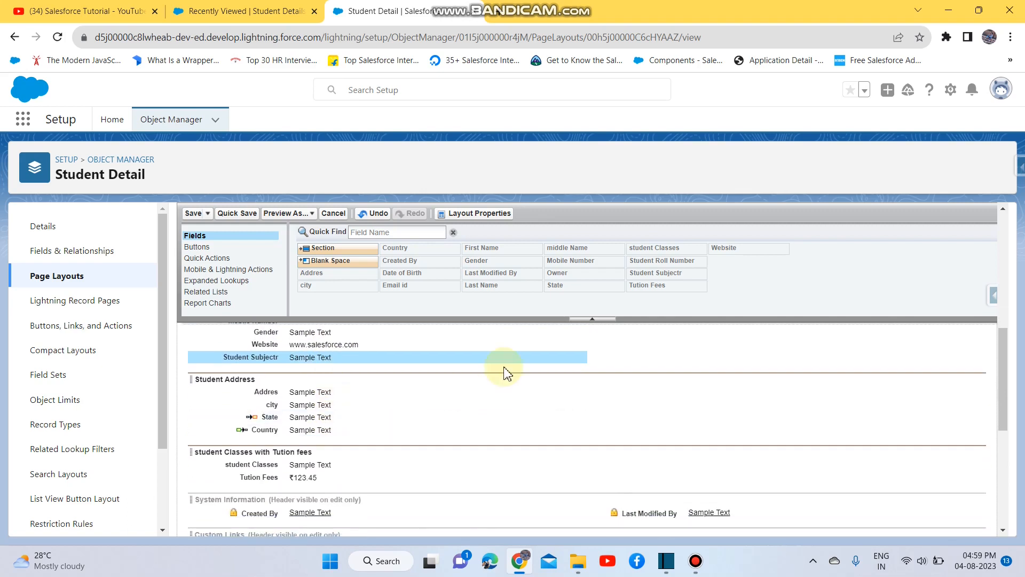
pyautogui.scroll(-3, 560, 362)
pyautogui.scroll(8, 419, 372)
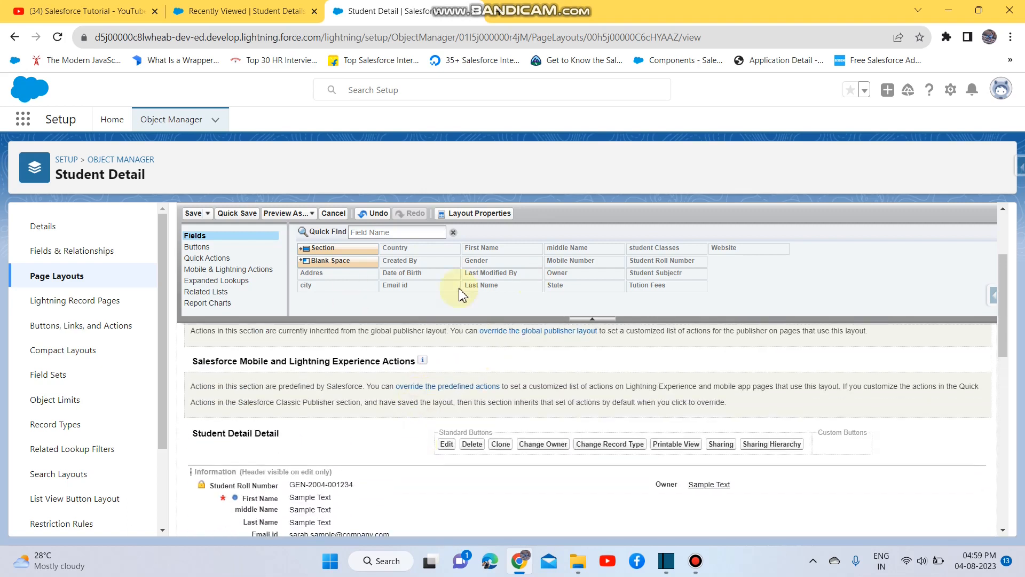
pyautogui.scroll(-15, 434, 408)
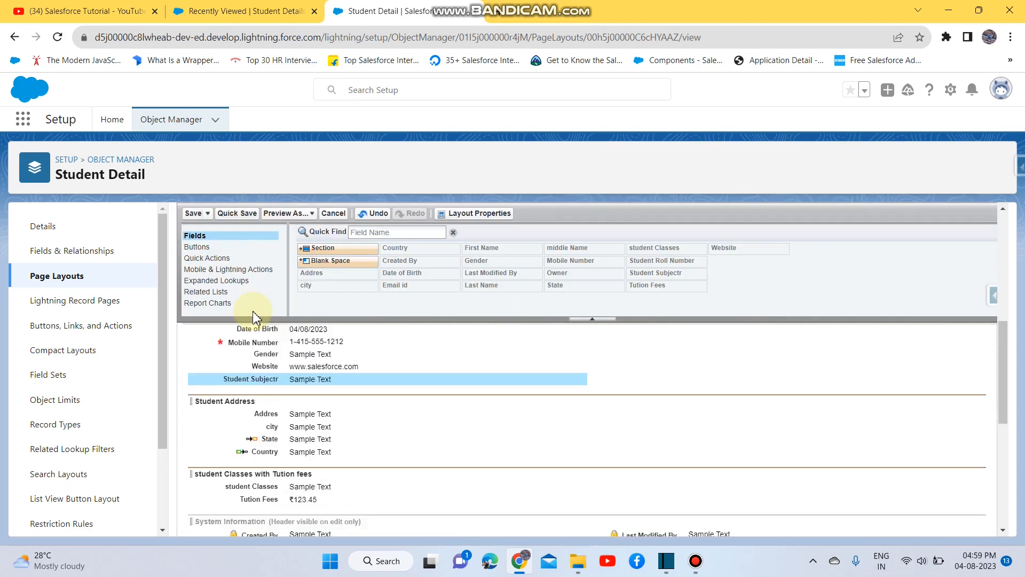
# Save the Student Detail page layout and open the existing student record from the recently viewed Student Details
pyautogui.scroll(10, 638, 424)
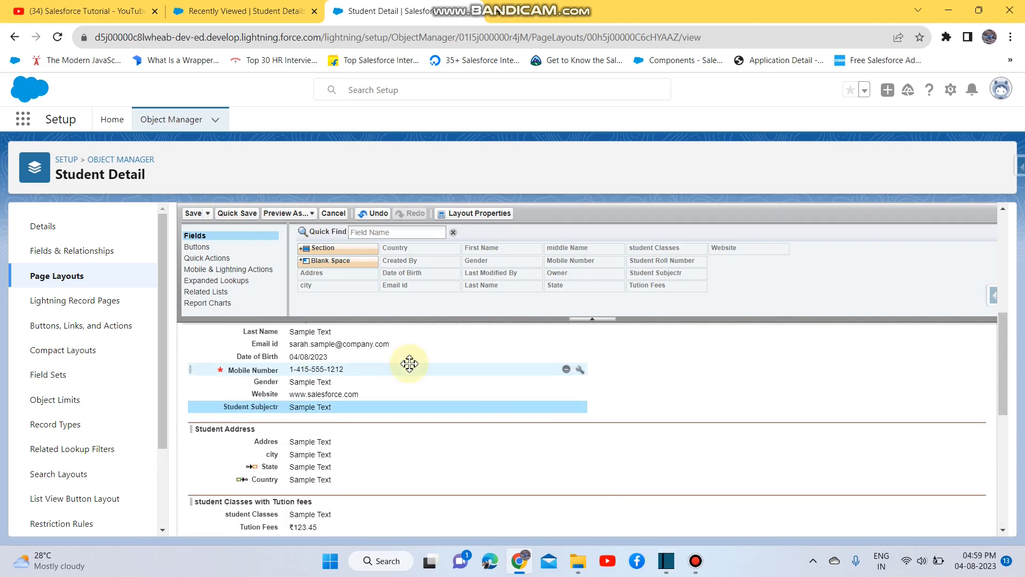
pyautogui.click(188, 213)
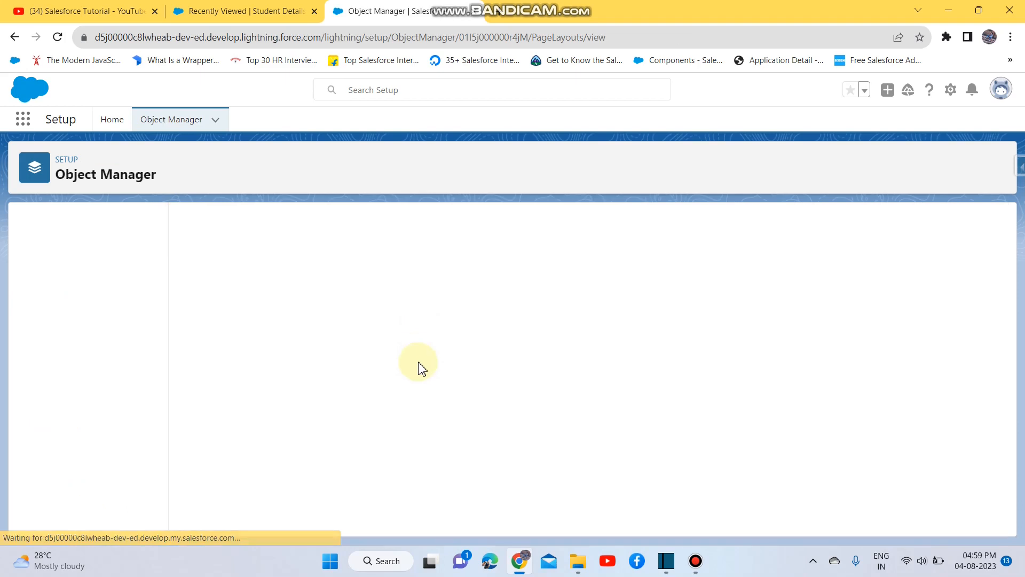
pyautogui.click(250, 14)
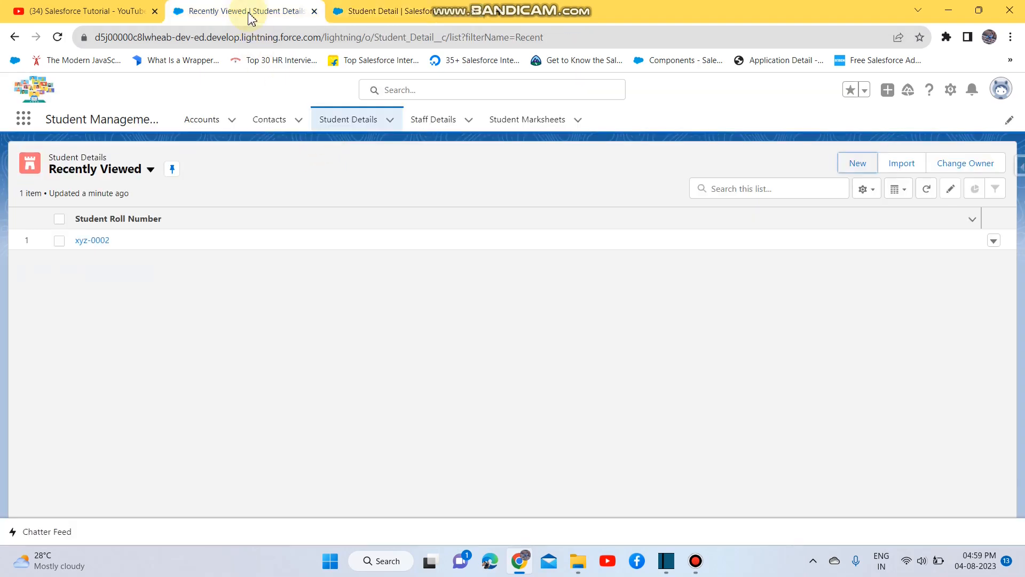
pyautogui.click(93, 239)
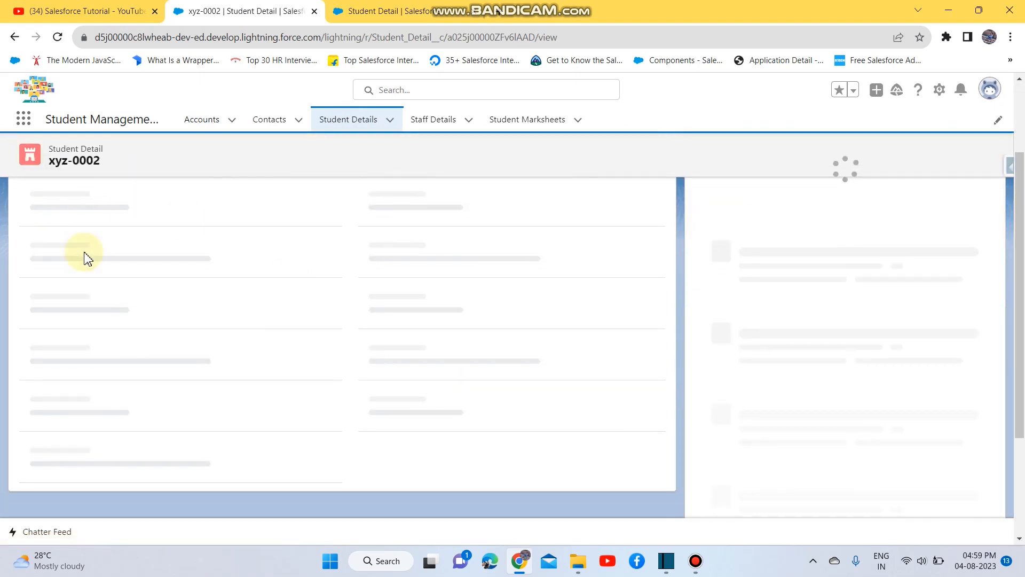
# Review the field order and sections on the record's details, collapsing the Student Address and student Classes with Tution fees sections
pyautogui.scroll(-7, 139, 414)
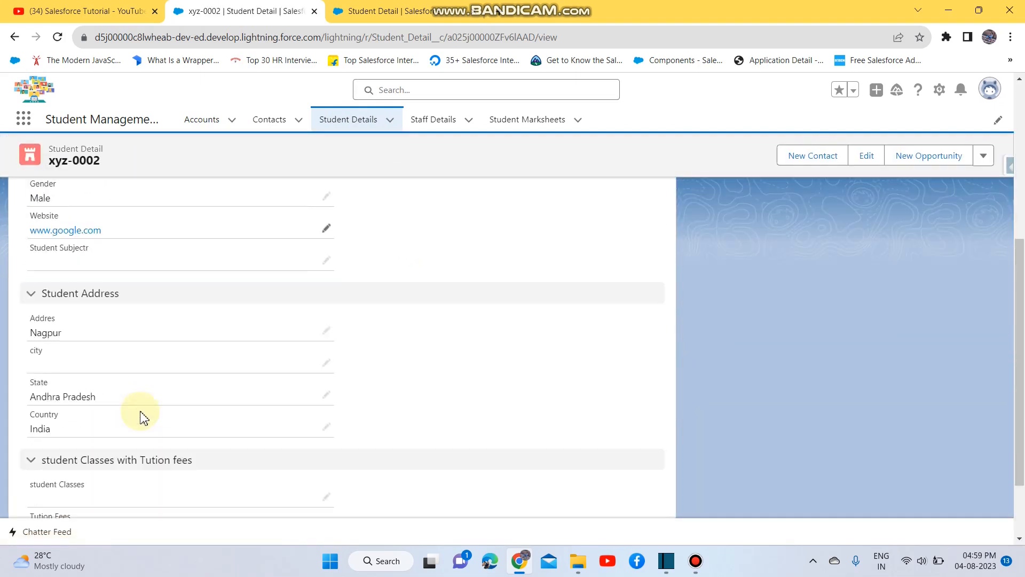
pyautogui.scroll(7, 98, 318)
pyautogui.scroll(-5, 73, 337)
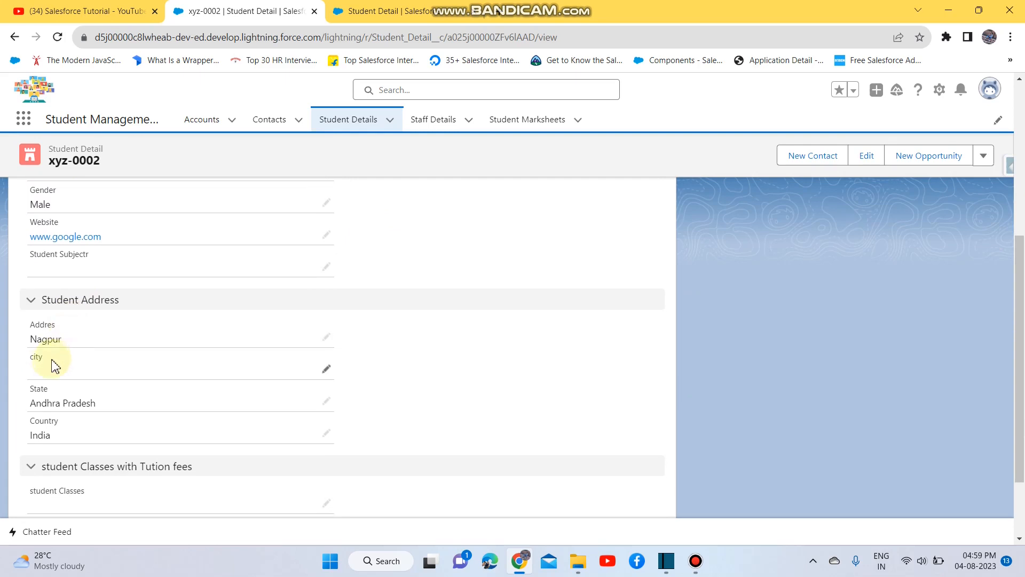
pyautogui.click(34, 303)
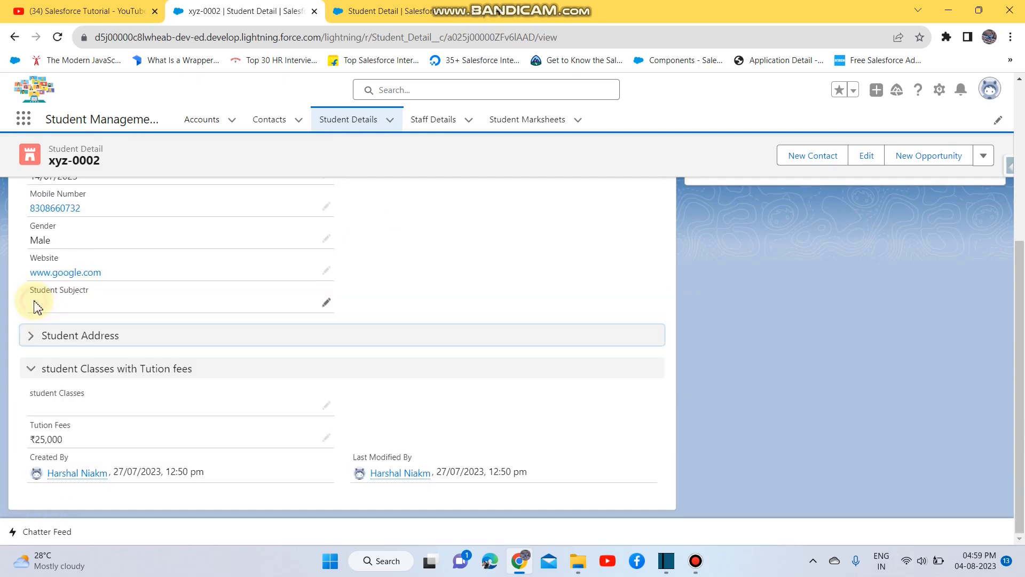
pyautogui.click(33, 373)
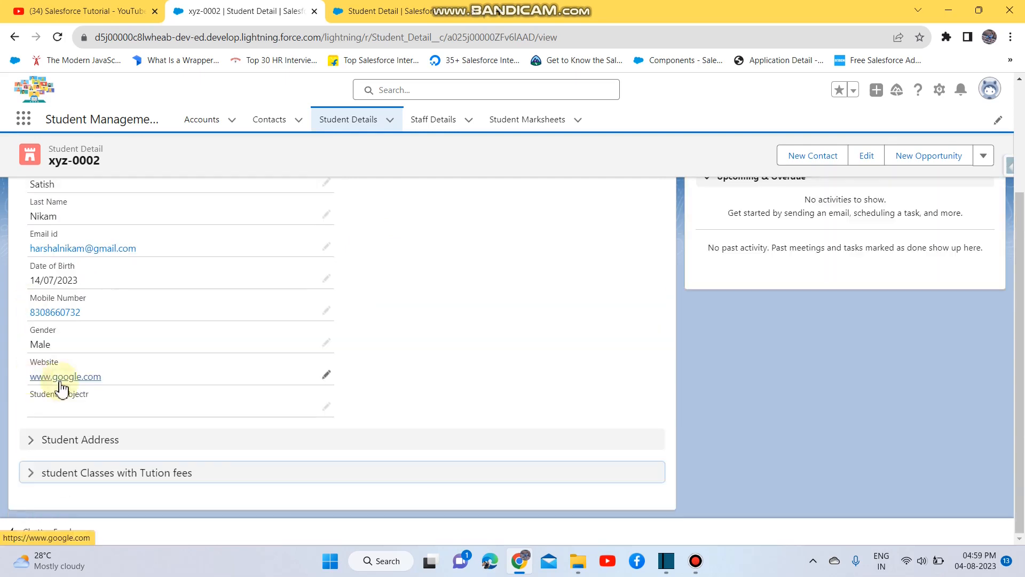
pyautogui.scroll(3, 119, 396)
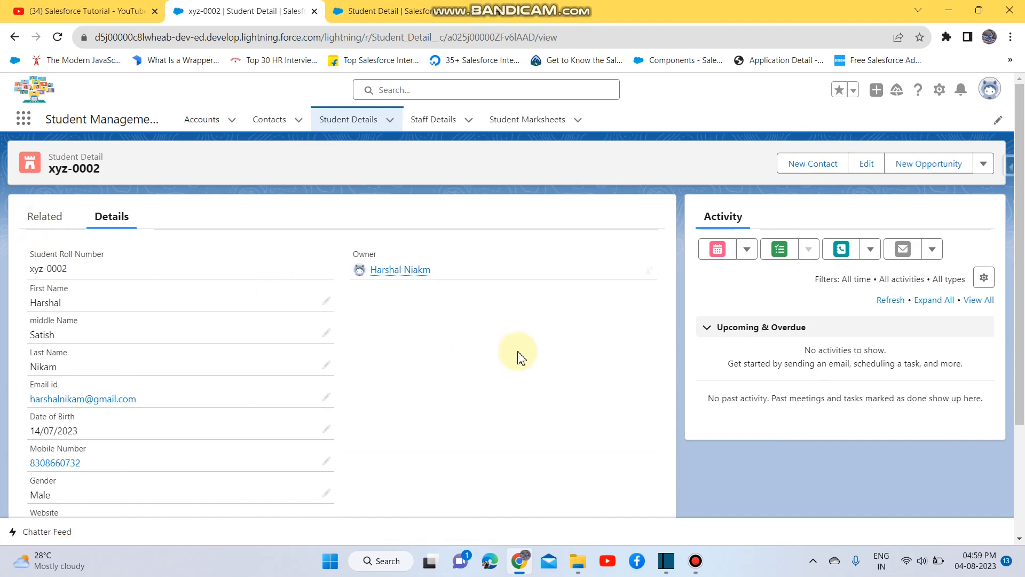
pyautogui.scroll(-3, 522, 351)
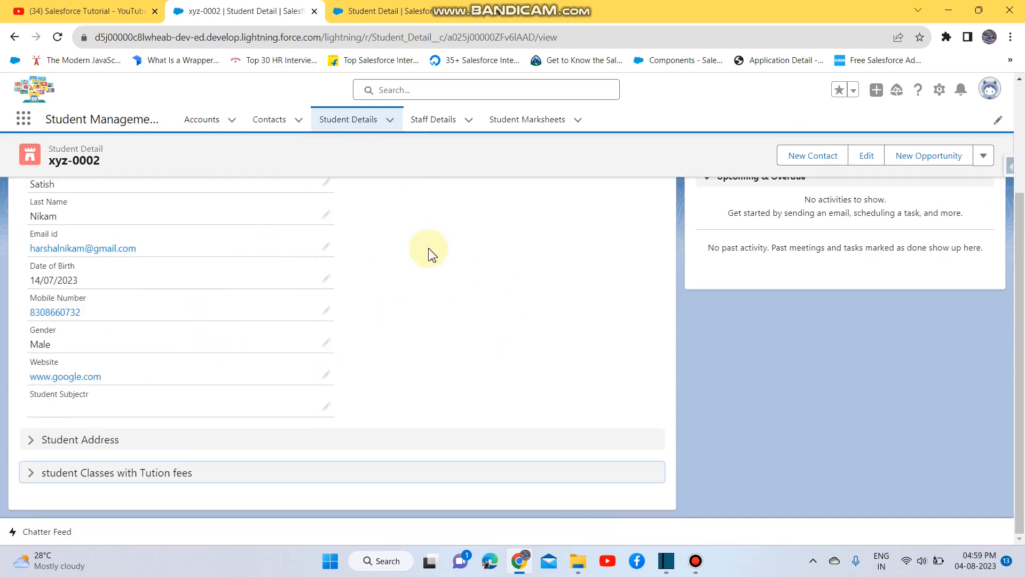
pyautogui.scroll(3, 213, 320)
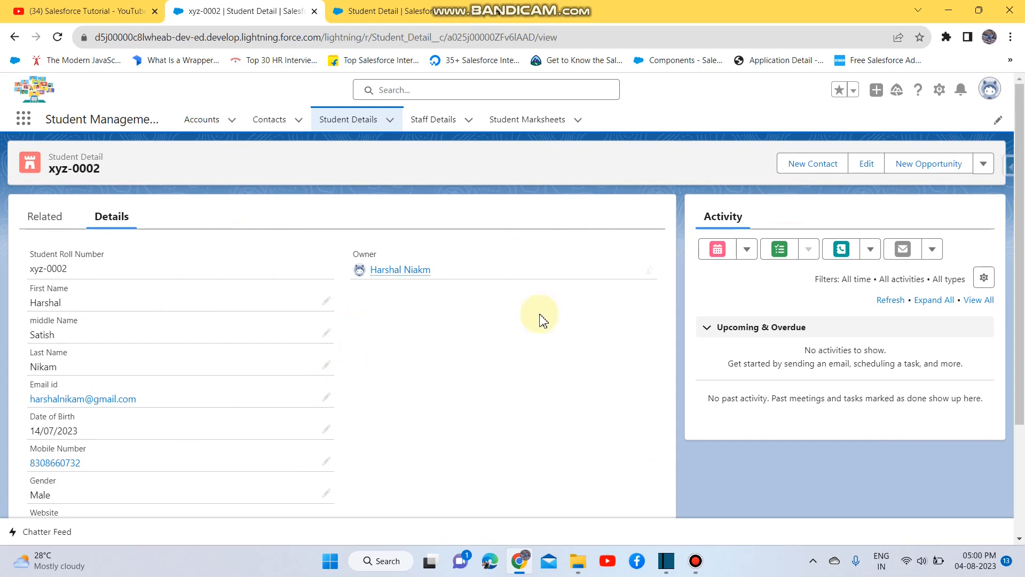
# Examine the required fields and section grouping in the record's edit form, and close it without saving
pyautogui.click(866, 165)
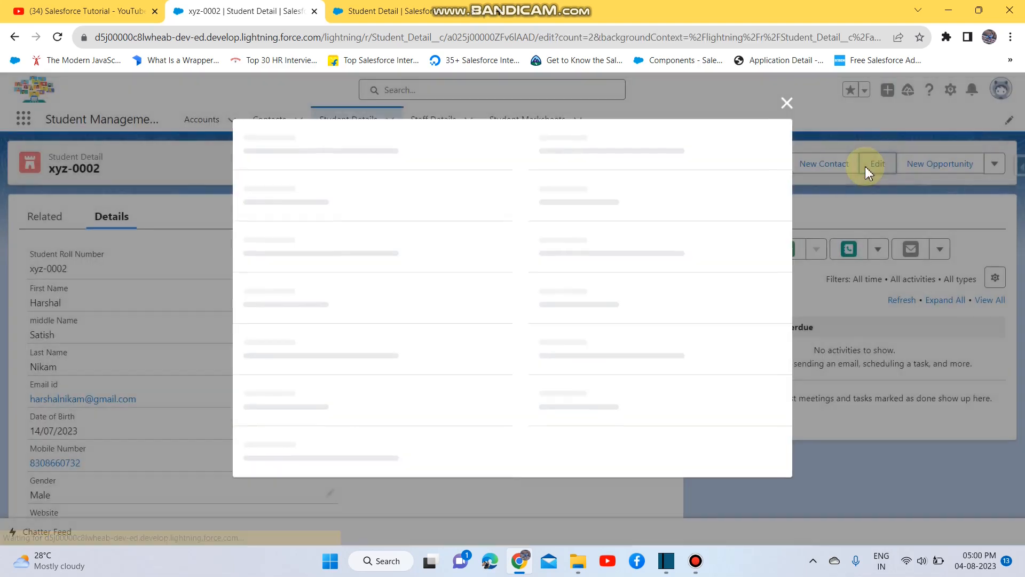
pyautogui.scroll(-9, 496, 328)
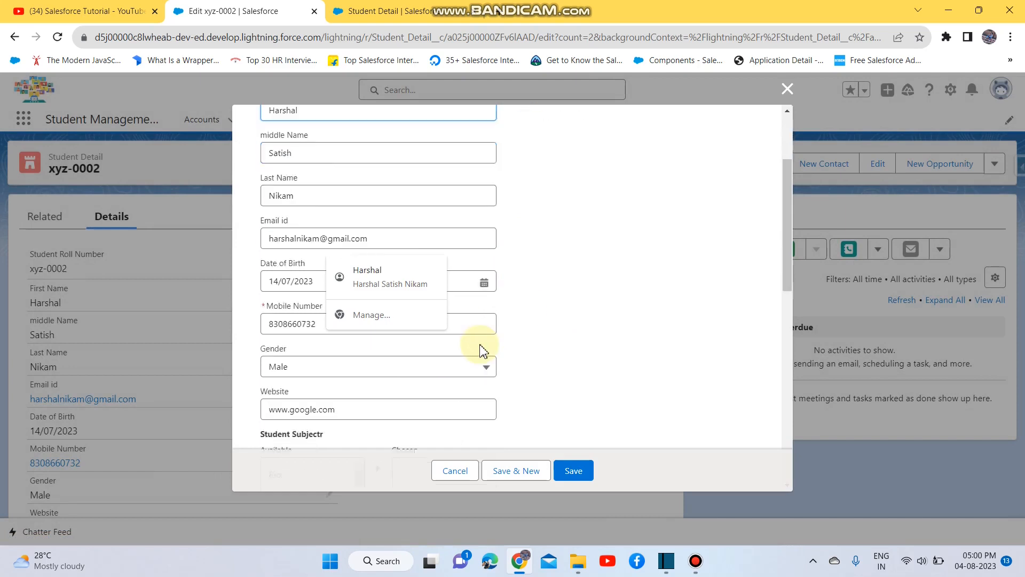
pyautogui.scroll(-2, 330, 330)
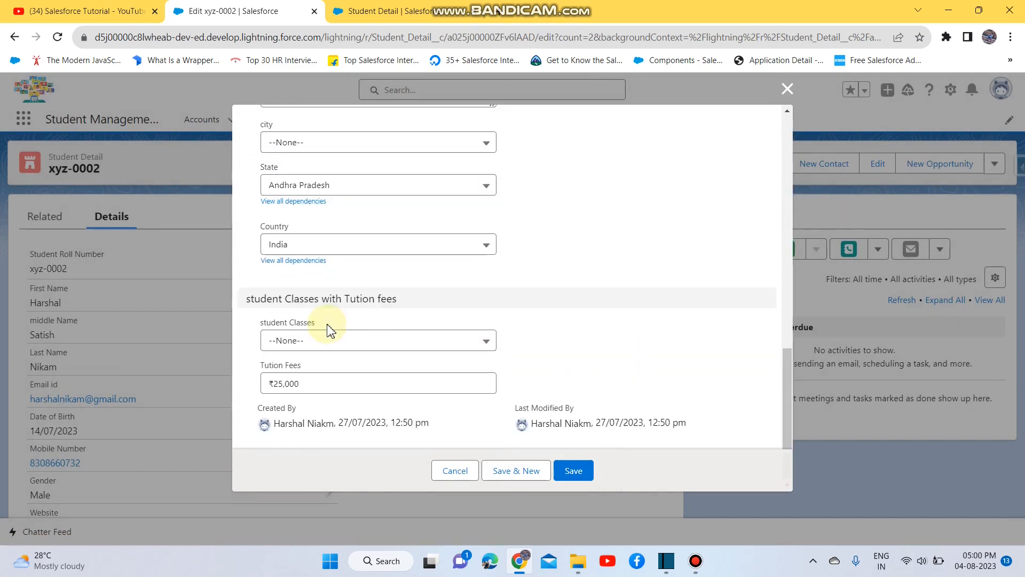
pyautogui.scroll(11, 329, 328)
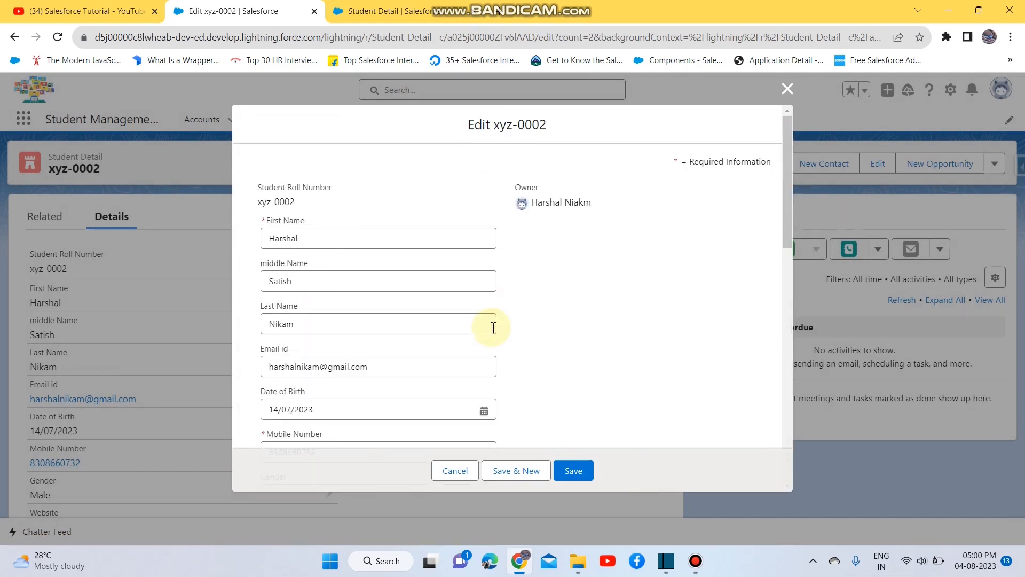
pyautogui.click(784, 92)
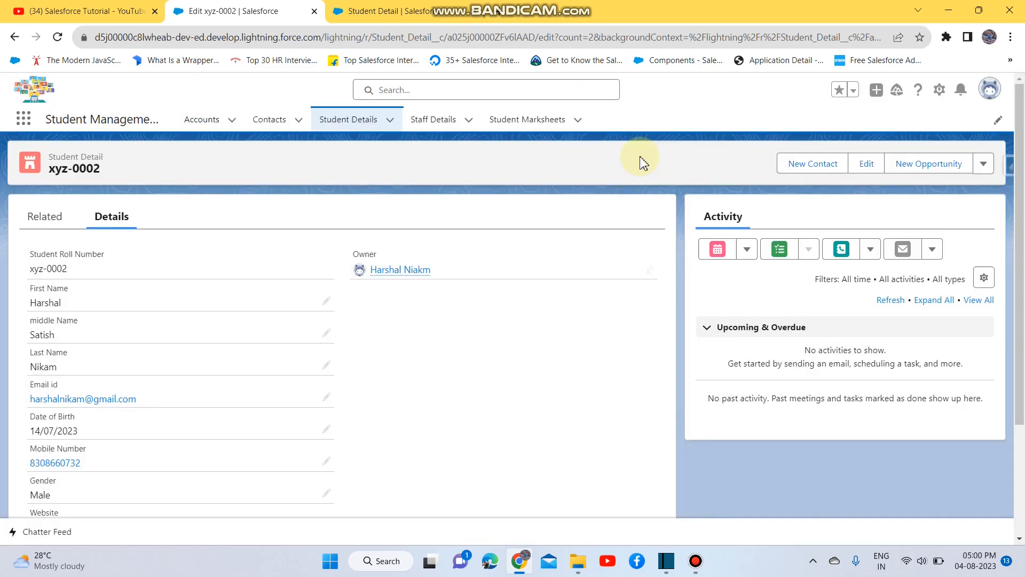